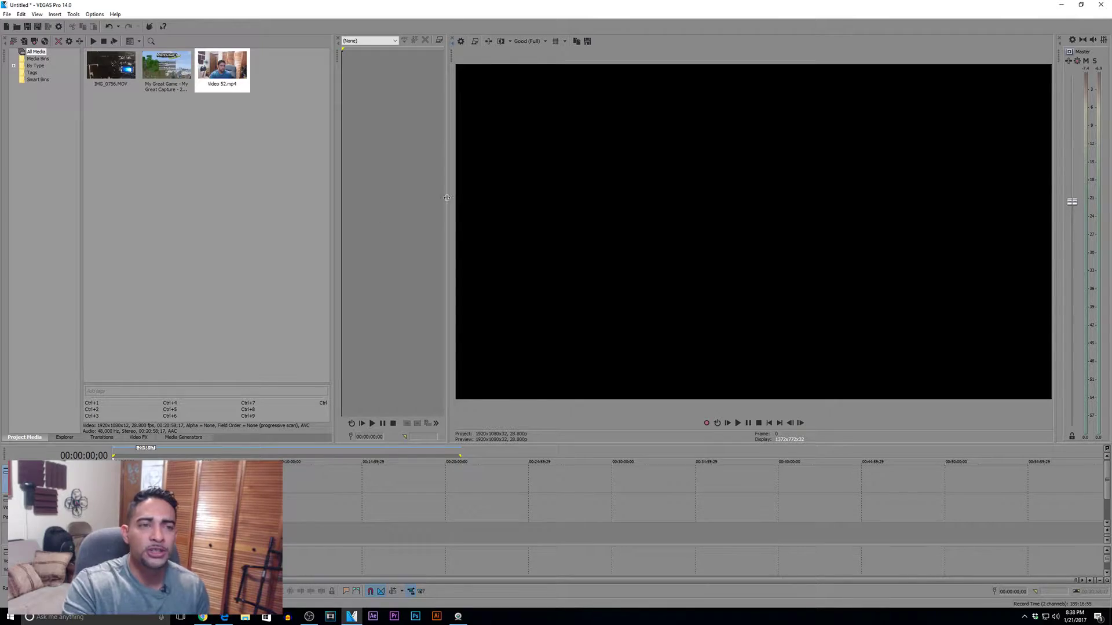
- Open Project Properties with the preview toolbar's Project Video Properties button
{"action": "left_click", "coordinate": [461, 42]}
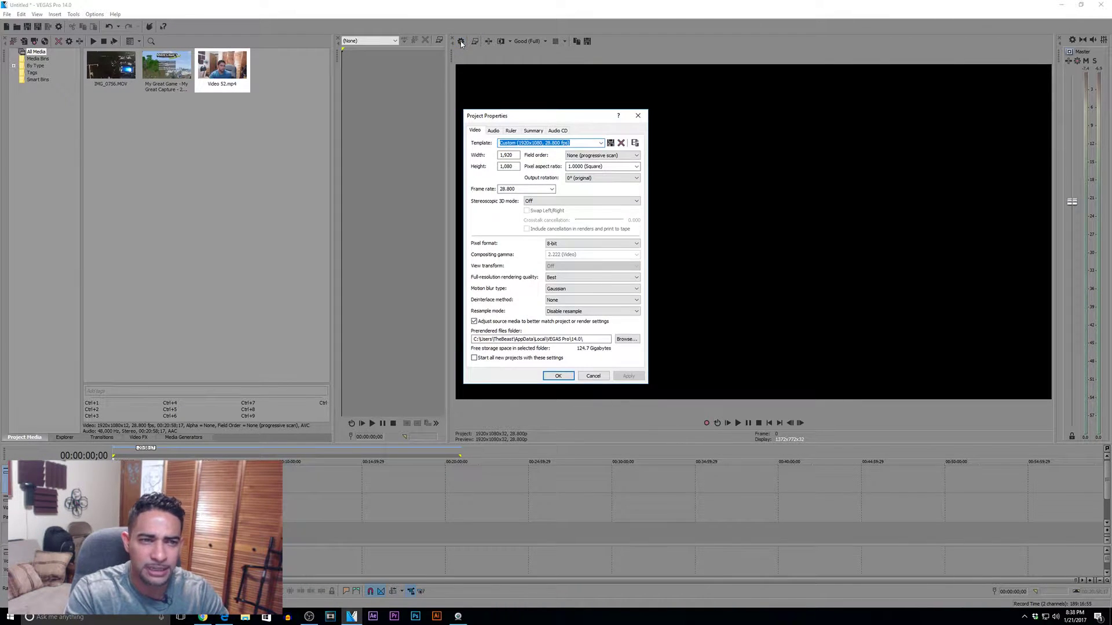
- Choose the HD 1080-24p (1920x1080, 23.976 fps) project template
{"action": "left_click", "coordinate": [601, 143]}
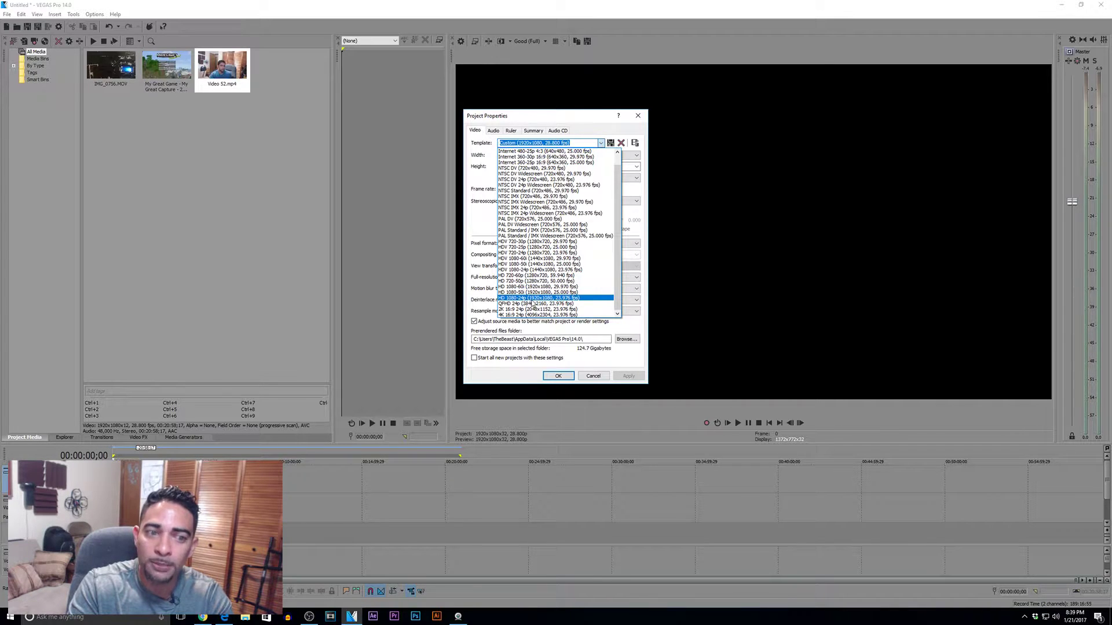
{"action": "left_click", "coordinate": [572, 298]}
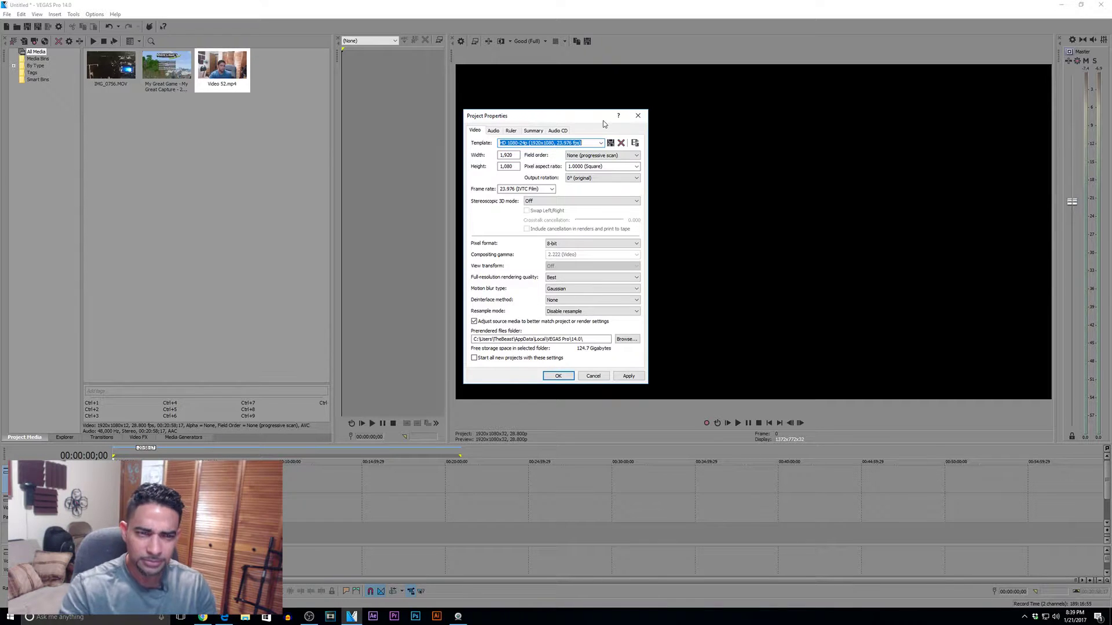
- Keep Field order None (progressive) and Pixel aspect ratio 1.0000 (Square), then close the dialog
{"action": "left_click", "coordinate": [593, 156]}
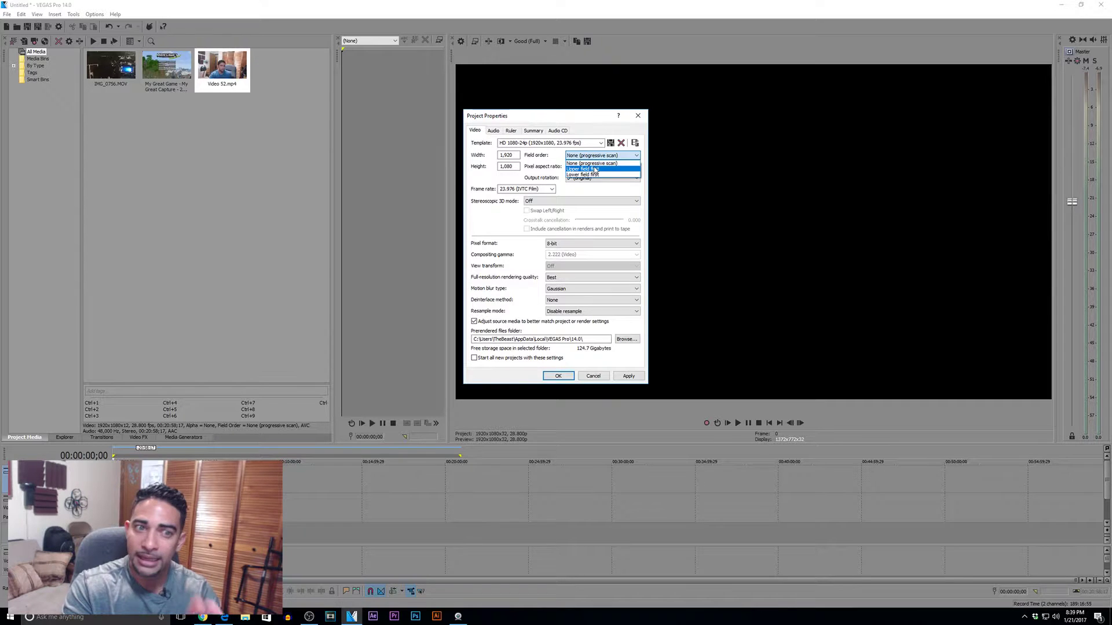
{"action": "left_click", "coordinate": [597, 163]}
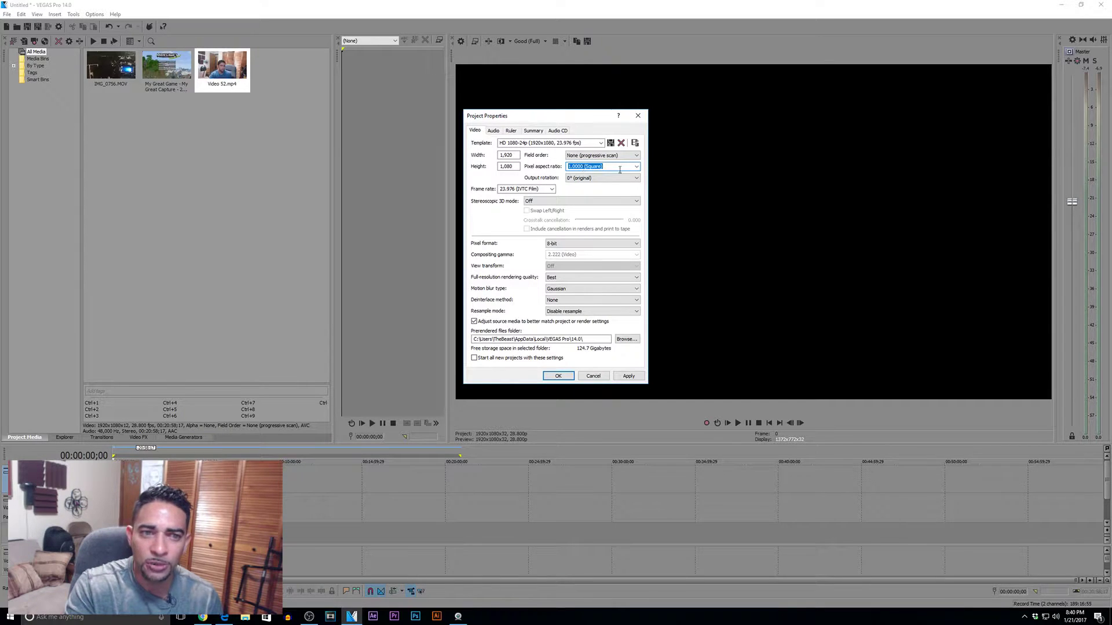
{"action": "left_click", "coordinate": [637, 167]}
{"action": "left_click", "coordinate": [637, 167]}
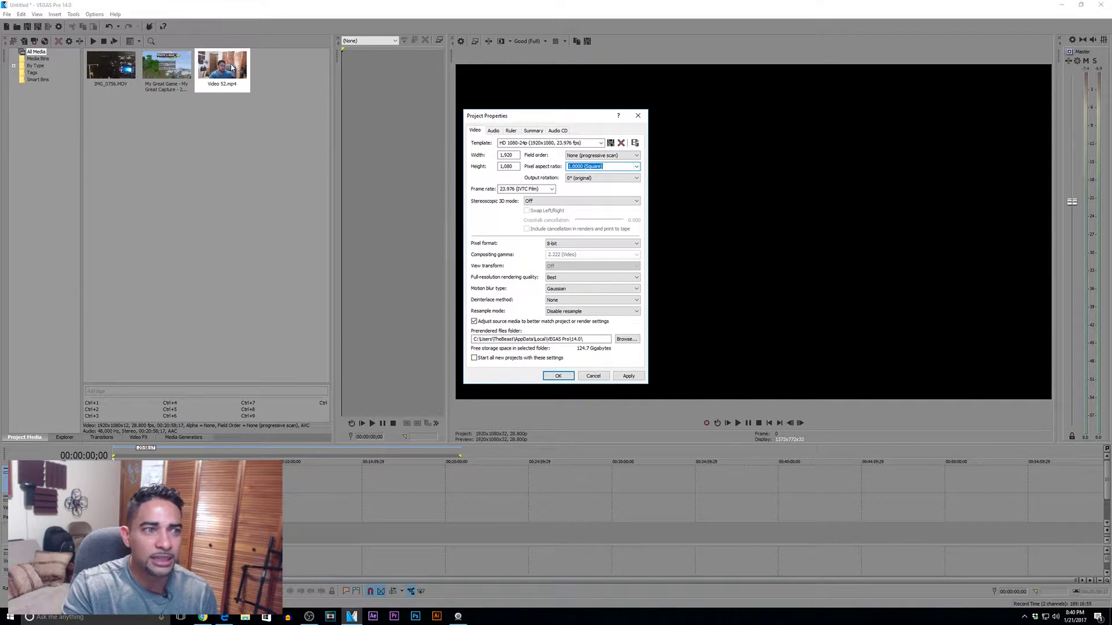
{"action": "key", "text": "Return"}
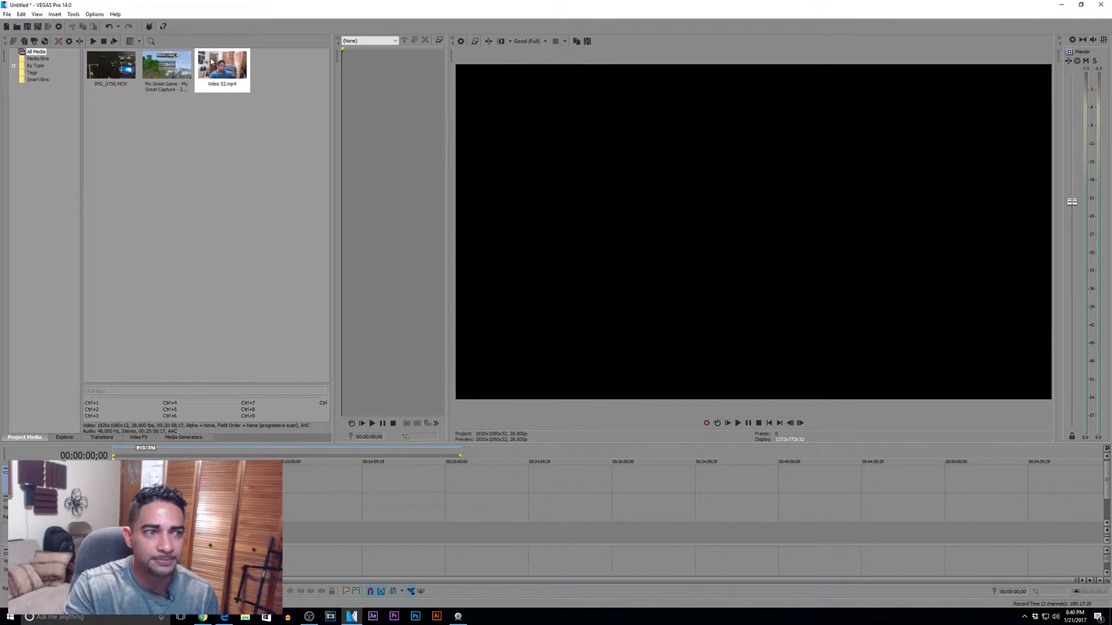
- Add Video 52.mp4 to the timeline matching its settings, then set pixel aspect ratio 1.3333 (HDV 1080)
{"action": "left_click_drag", "start_coordinate": [211, 61], "coordinate": [324, 498]}
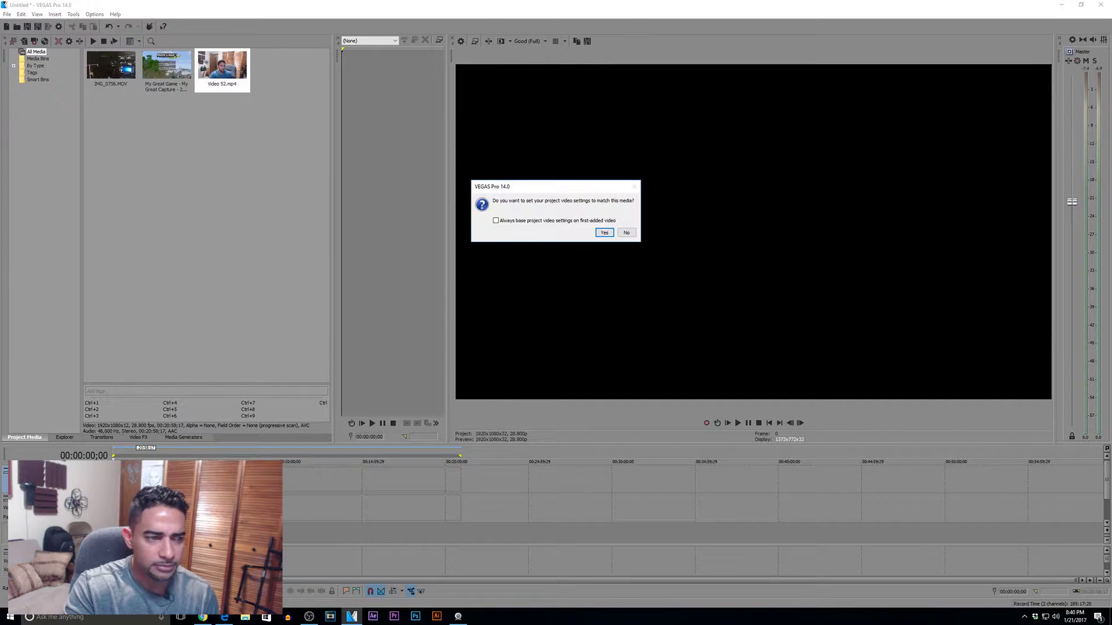
{"action": "left_click", "coordinate": [604, 232]}
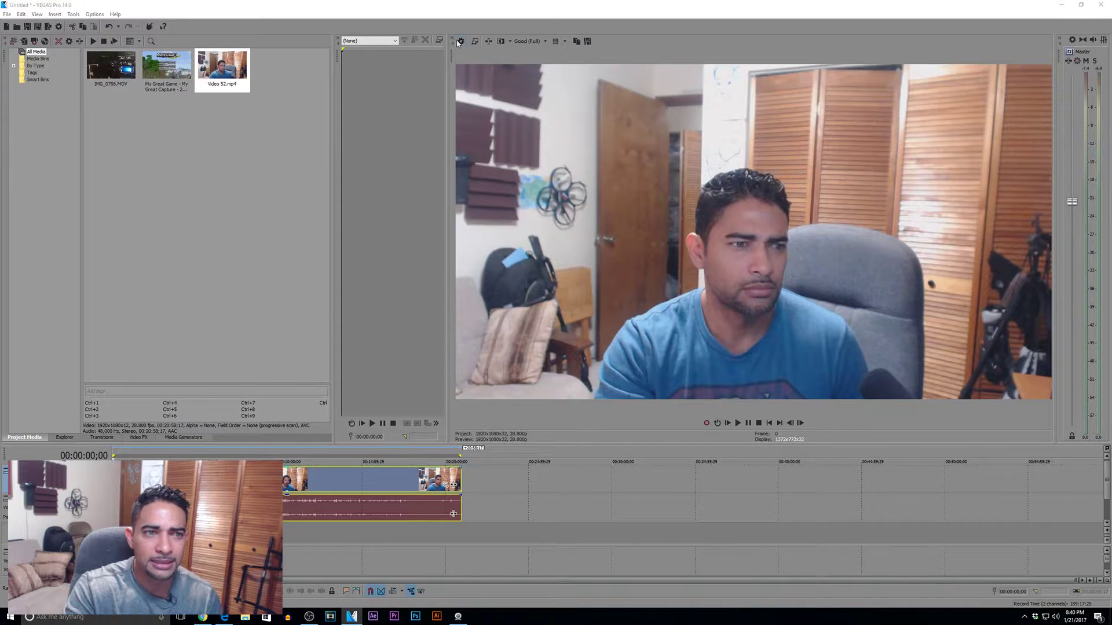
{"action": "left_click", "coordinate": [474, 42]}
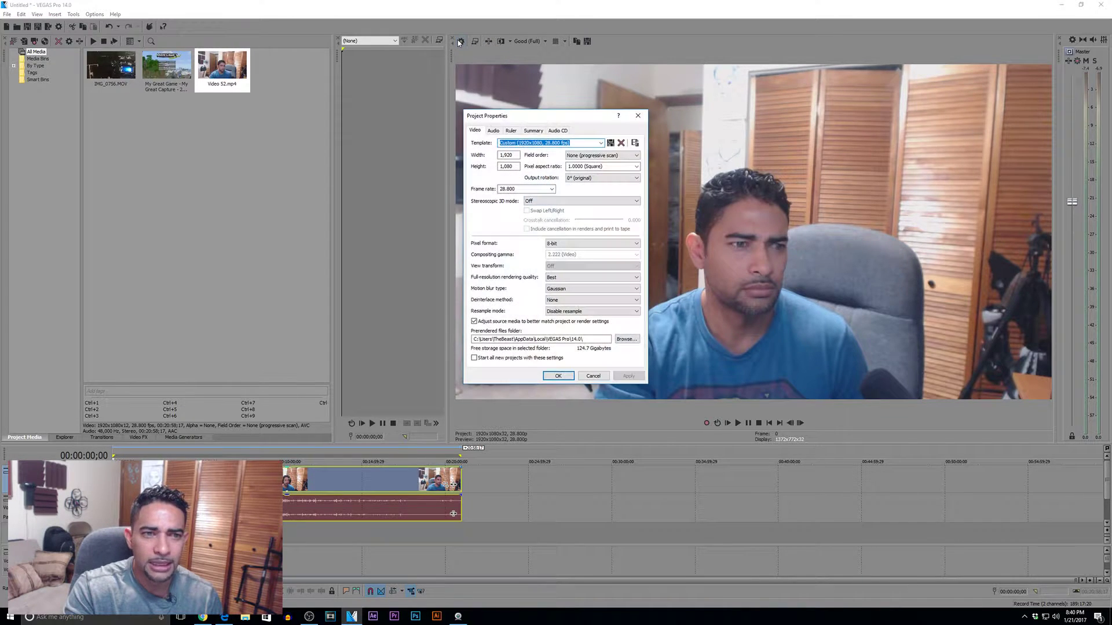
{"action": "left_click", "coordinate": [637, 167]}
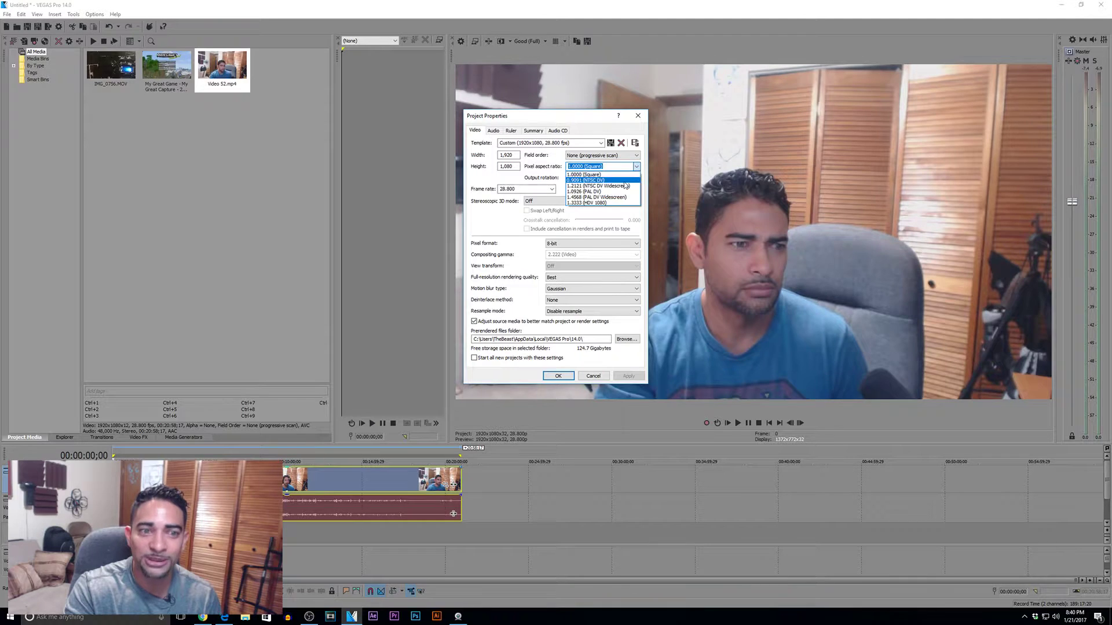
{"action": "left_click", "coordinate": [602, 203]}
{"action": "left_click", "coordinate": [629, 375]}
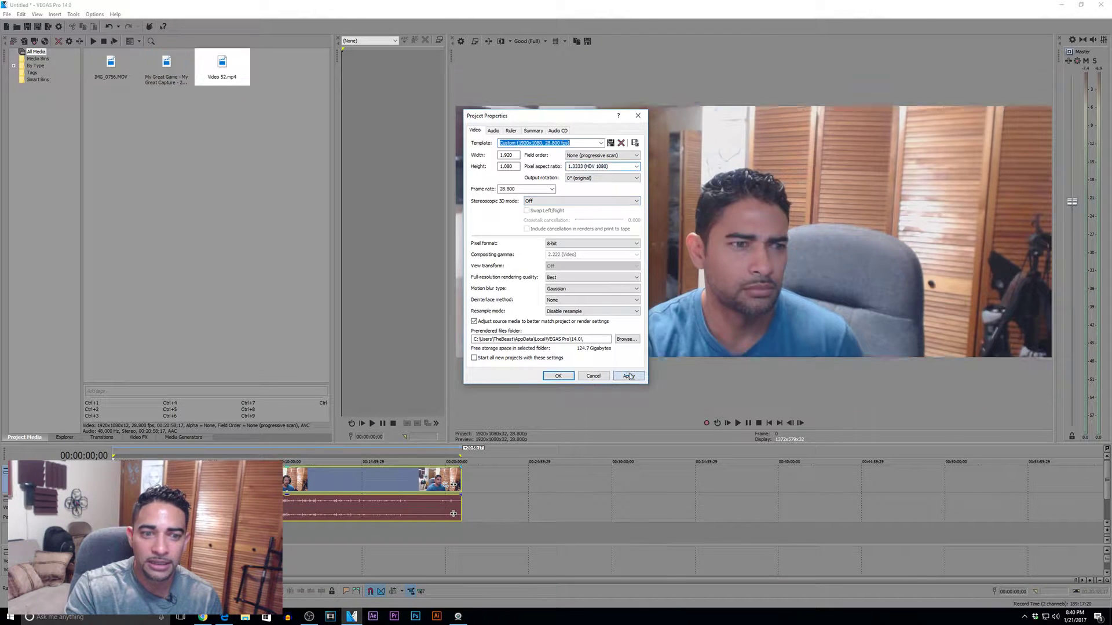
{"action": "left_click", "coordinate": [557, 376]}
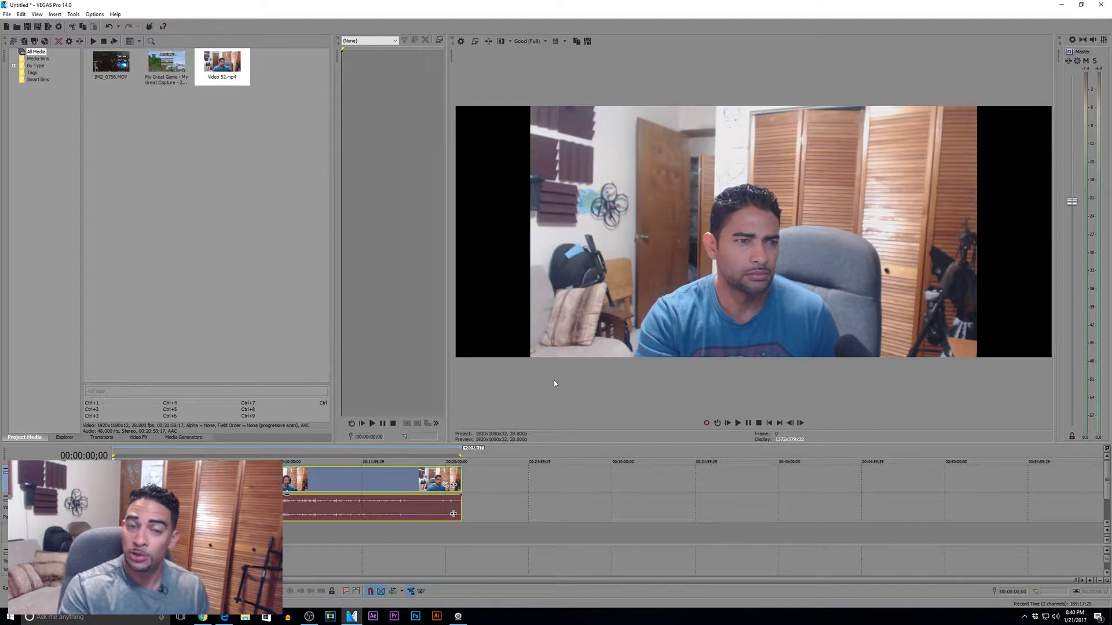
- Apply the Wide pan/crop preset to the Video 52 clip
{"action": "left_click", "coordinate": [446, 485]}
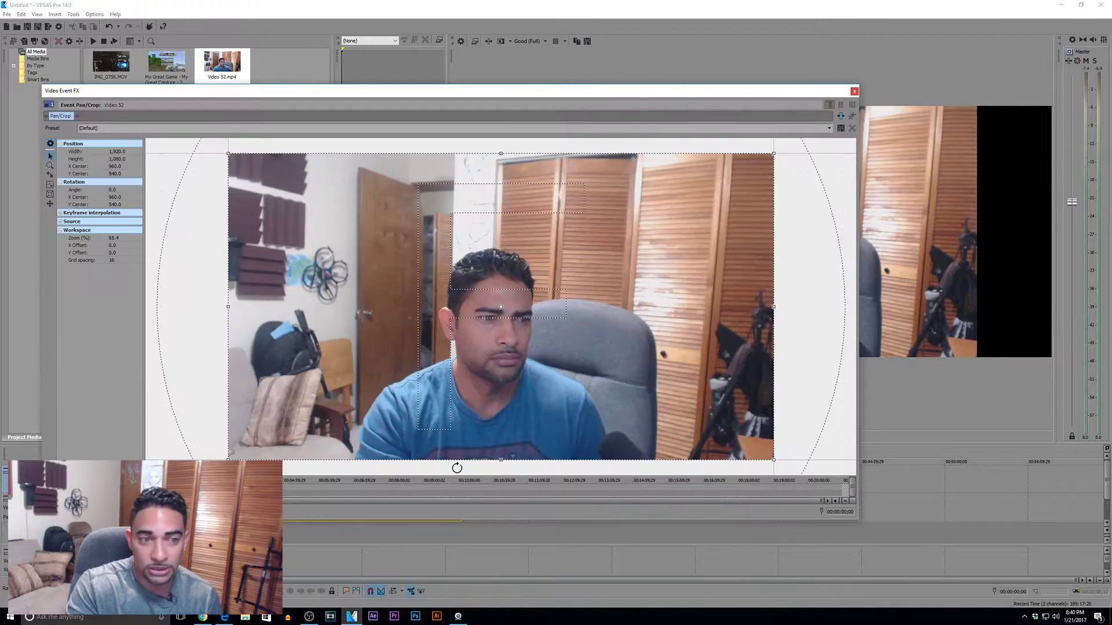
{"action": "left_click", "coordinate": [829, 128]}
{"action": "left_click", "coordinate": [718, 178]}
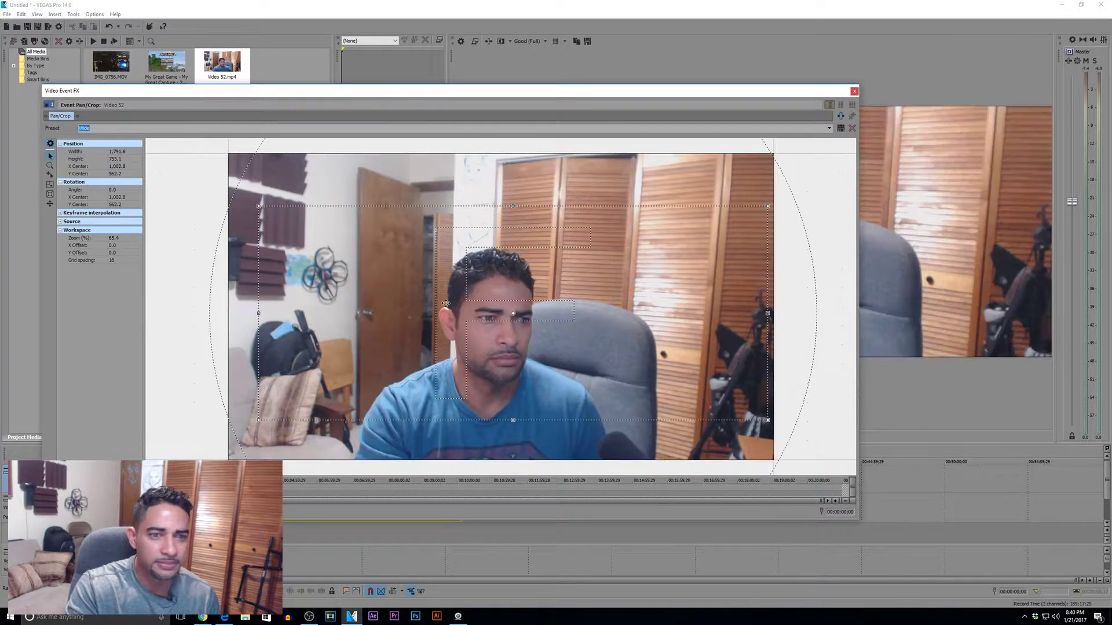
{"action": "left_click_drag", "start_coordinate": [813, 94], "coordinate": [735, 109]}
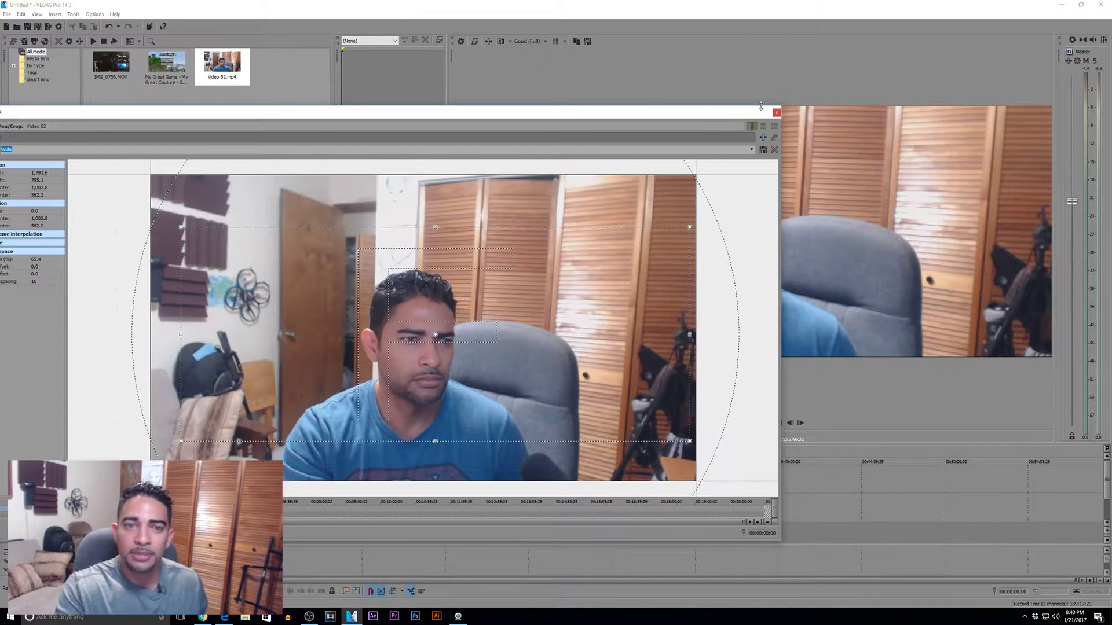
{"action": "left_click", "coordinate": [777, 113]}
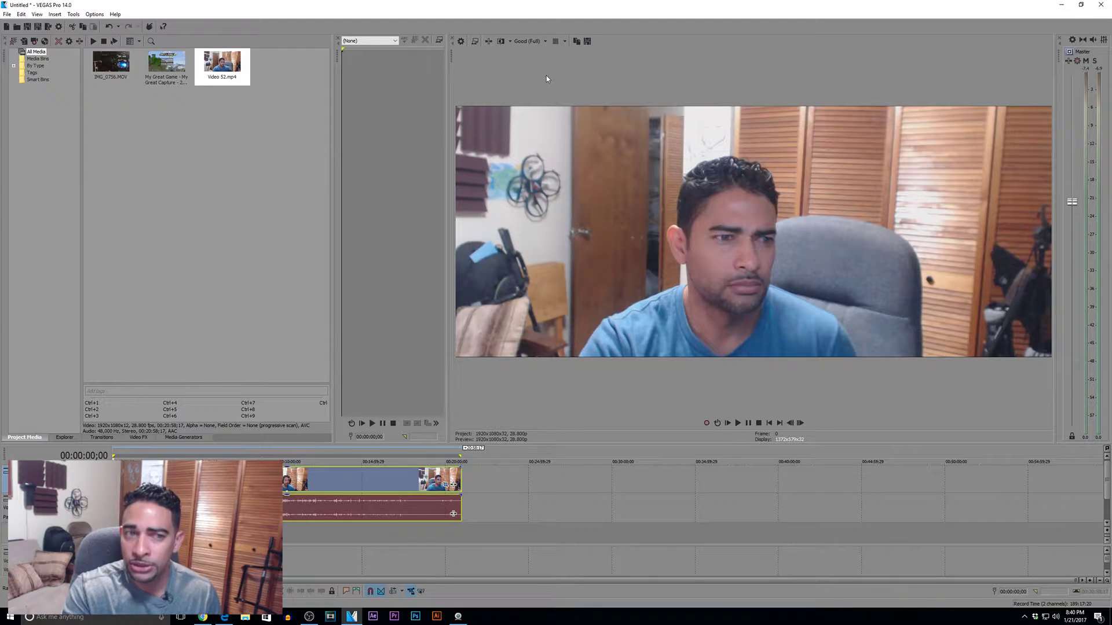
- Set the project pixel aspect ratio back to 1.0000 (Square)
{"action": "left_click", "coordinate": [459, 42]}
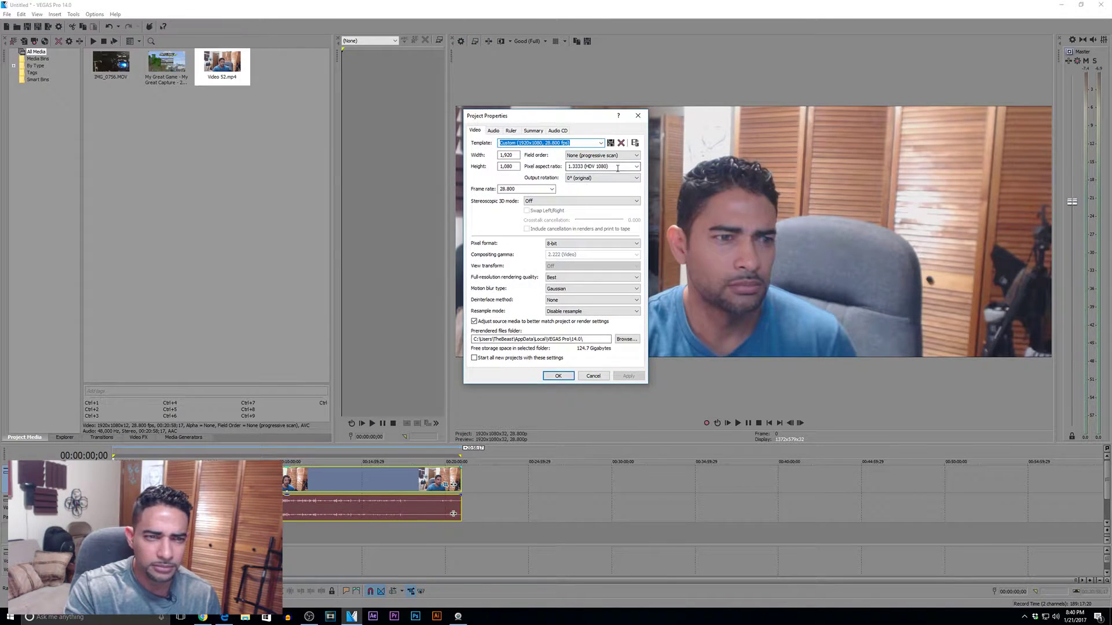
{"action": "left_click", "coordinate": [585, 167]}
{"action": "left_click", "coordinate": [636, 166]}
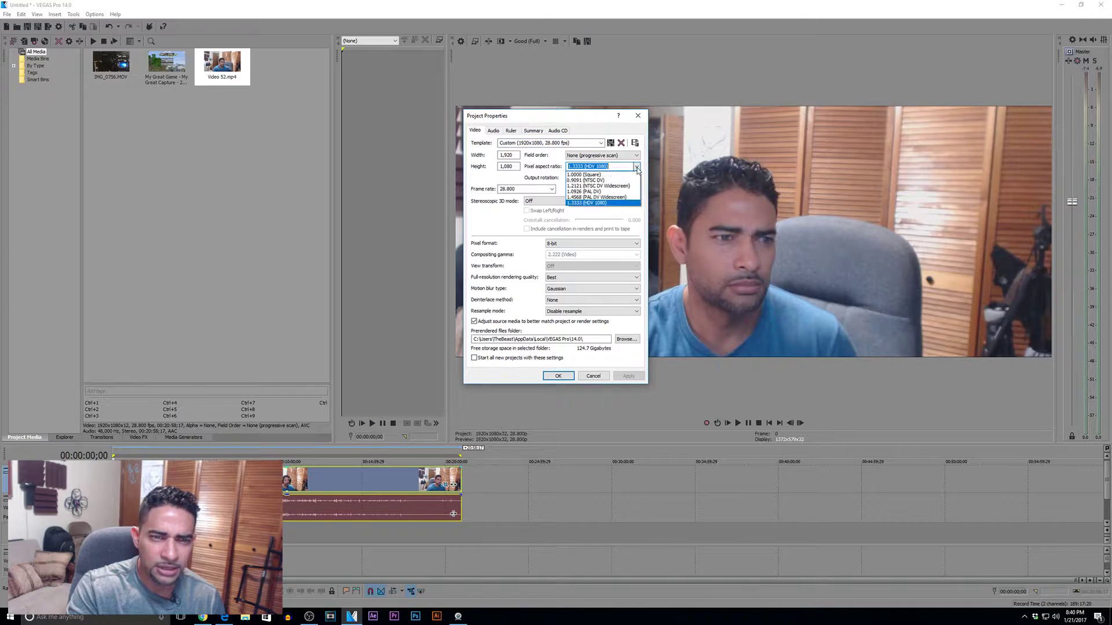
{"action": "left_click", "coordinate": [587, 175]}
{"action": "left_click", "coordinate": [628, 376]}
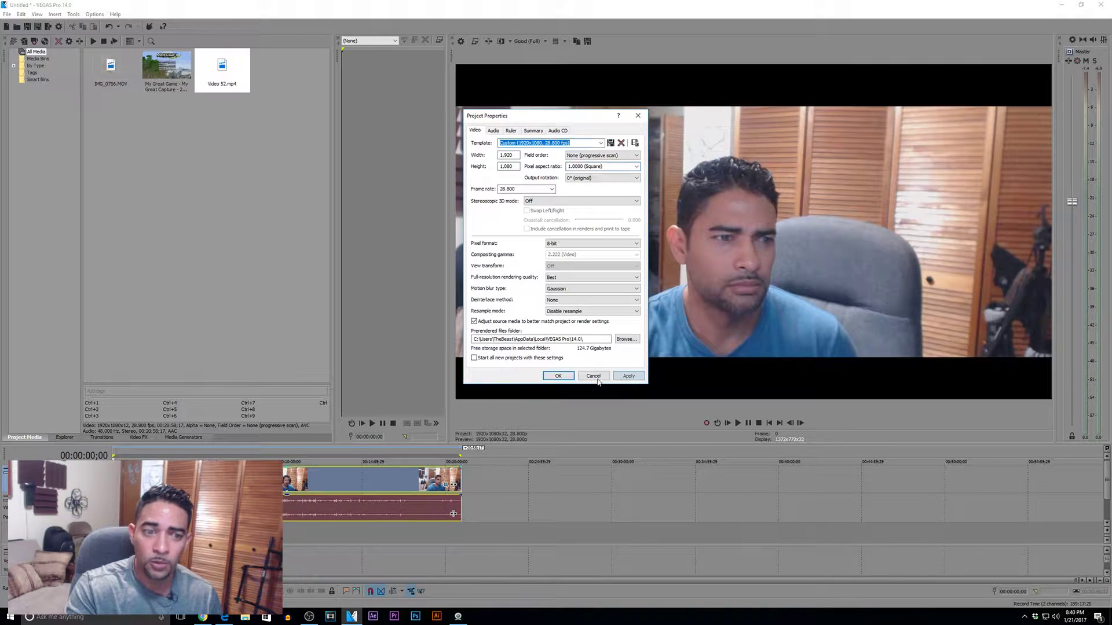
{"action": "left_click", "coordinate": [558, 376]}
- Reset the clip's pan/crop to the Default preset and reopen Project Properties
{"action": "left_click", "coordinate": [447, 486]}
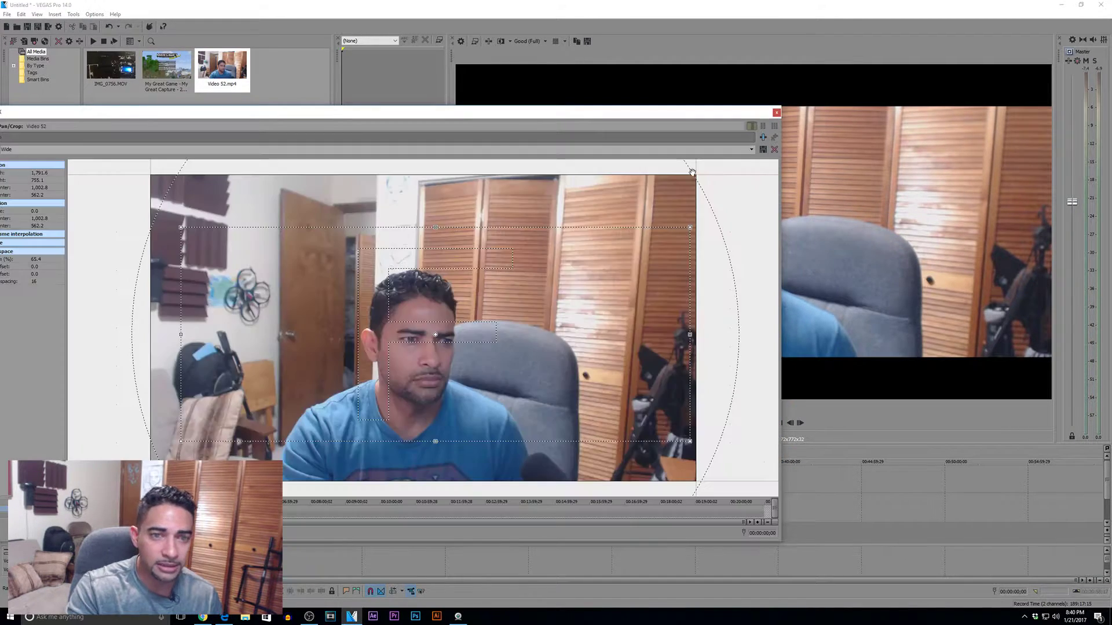
{"action": "left_click_drag", "start_coordinate": [617, 114], "coordinate": [703, 114]}
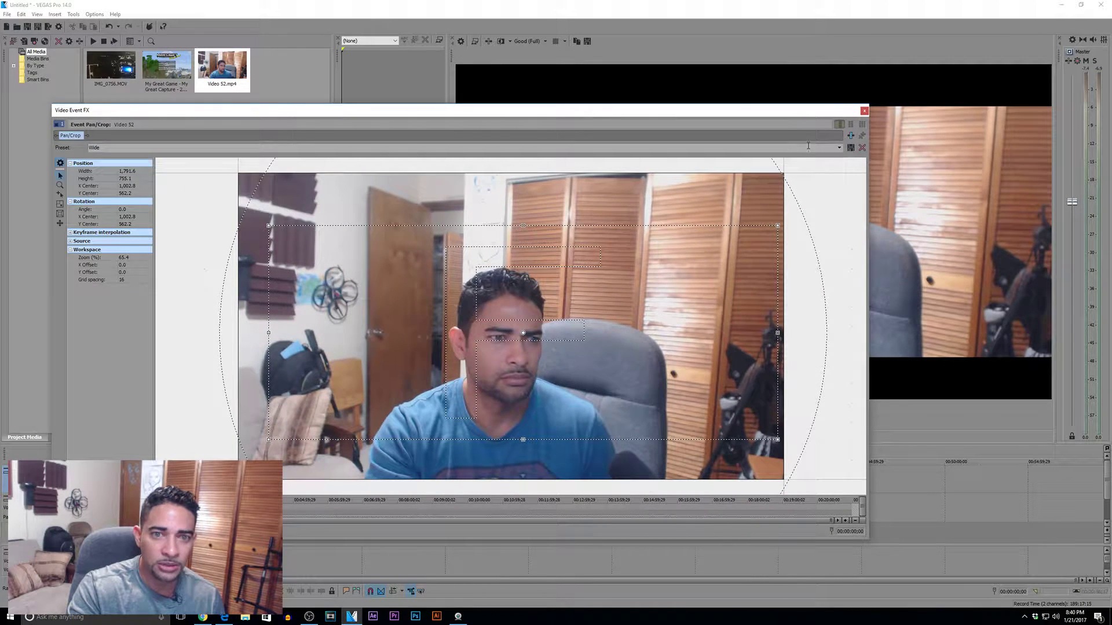
{"action": "left_click", "coordinate": [838, 147]}
{"action": "left_click", "coordinate": [99, 162]}
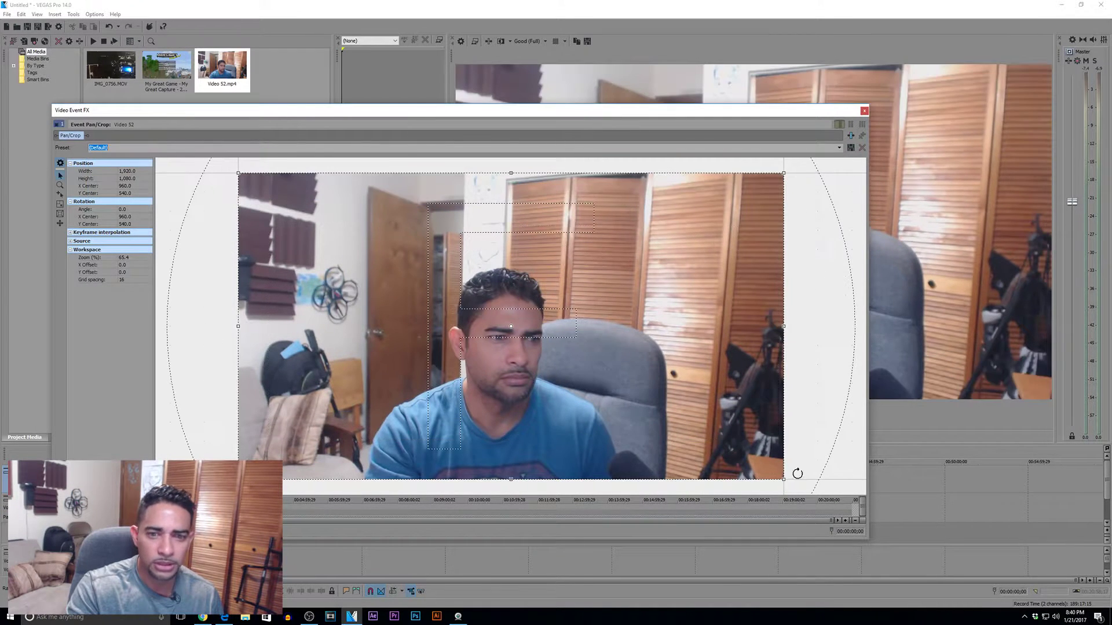
{"action": "left_click", "coordinate": [864, 110]}
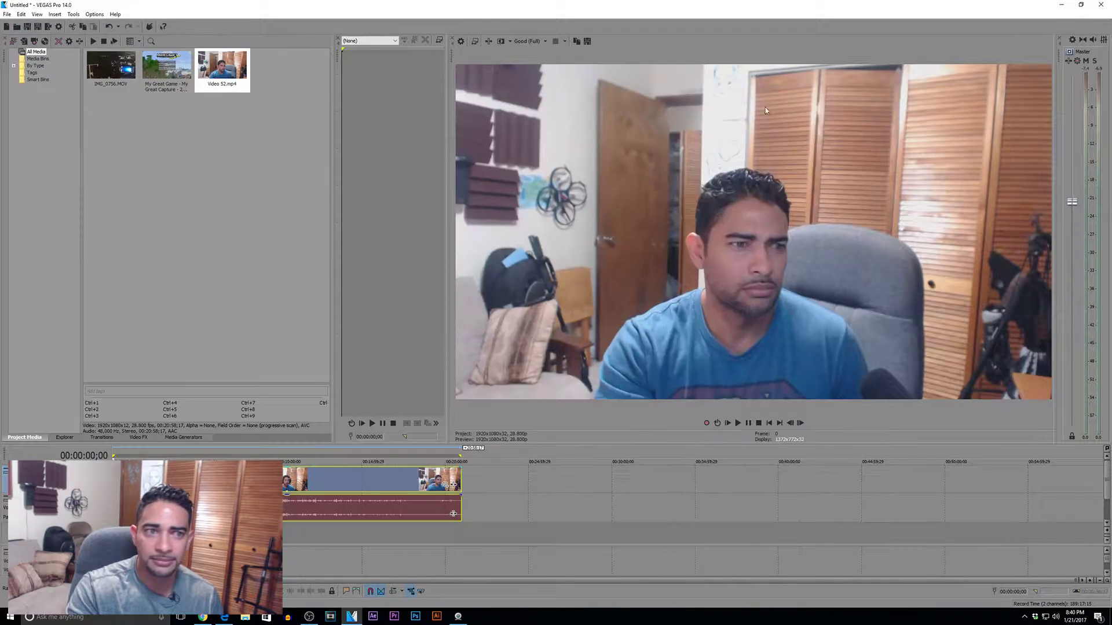
{"action": "left_click", "coordinate": [460, 42]}
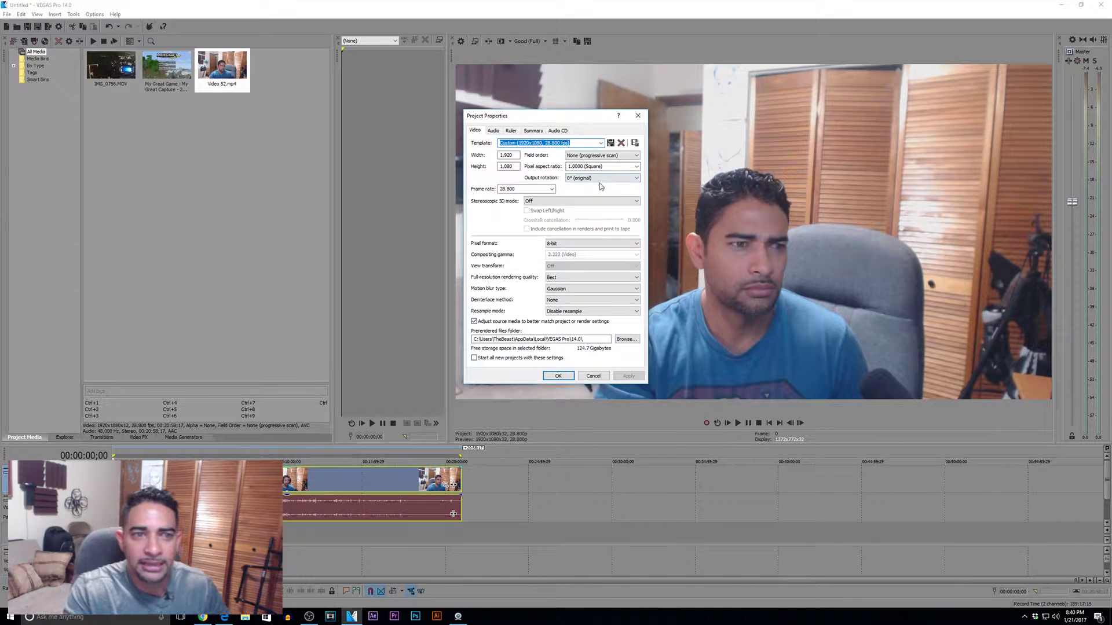
- Try a 90° counterclockwise output rotation, then revert to 0° and cancel the dialog
{"action": "left_click", "coordinate": [636, 179]}
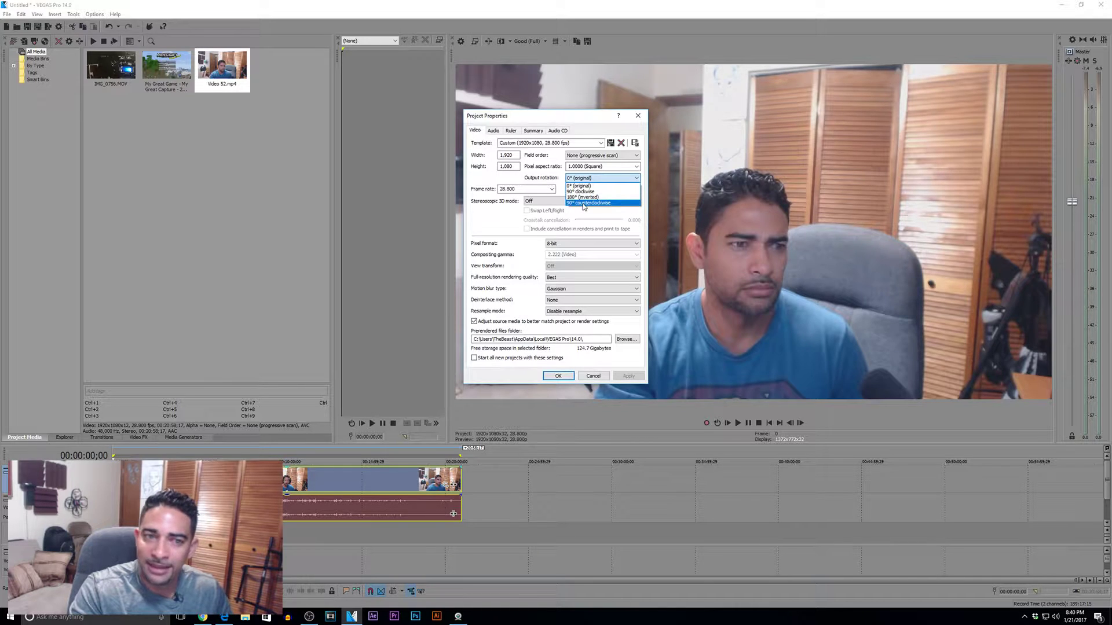
{"action": "left_click", "coordinate": [584, 203]}
{"action": "left_click", "coordinate": [630, 377]}
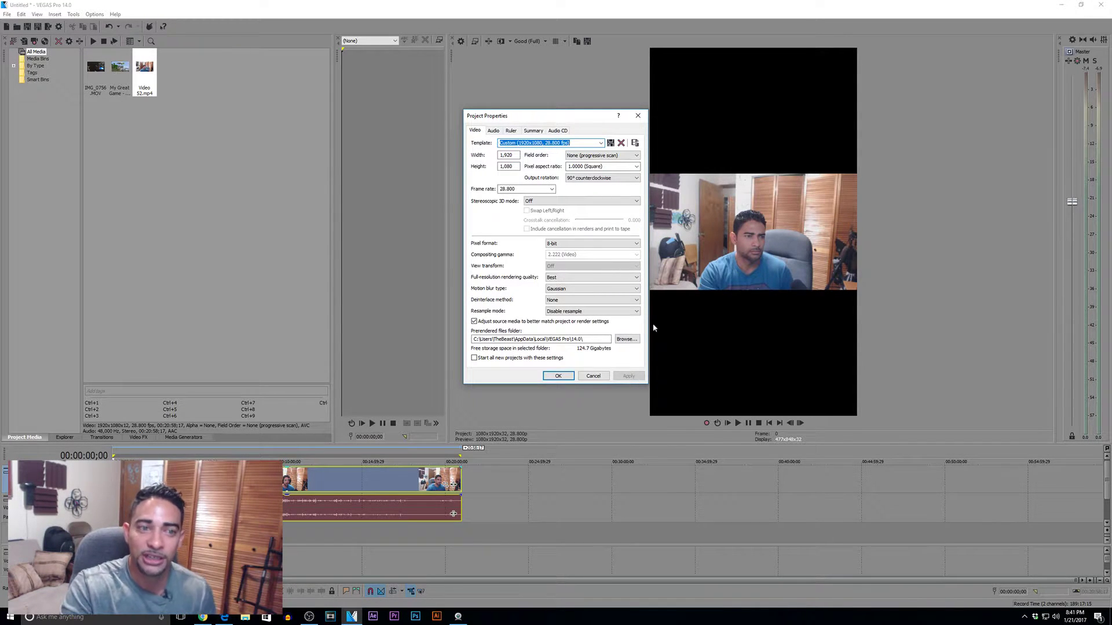
{"action": "left_click", "coordinate": [630, 177]}
{"action": "left_click", "coordinate": [589, 186]}
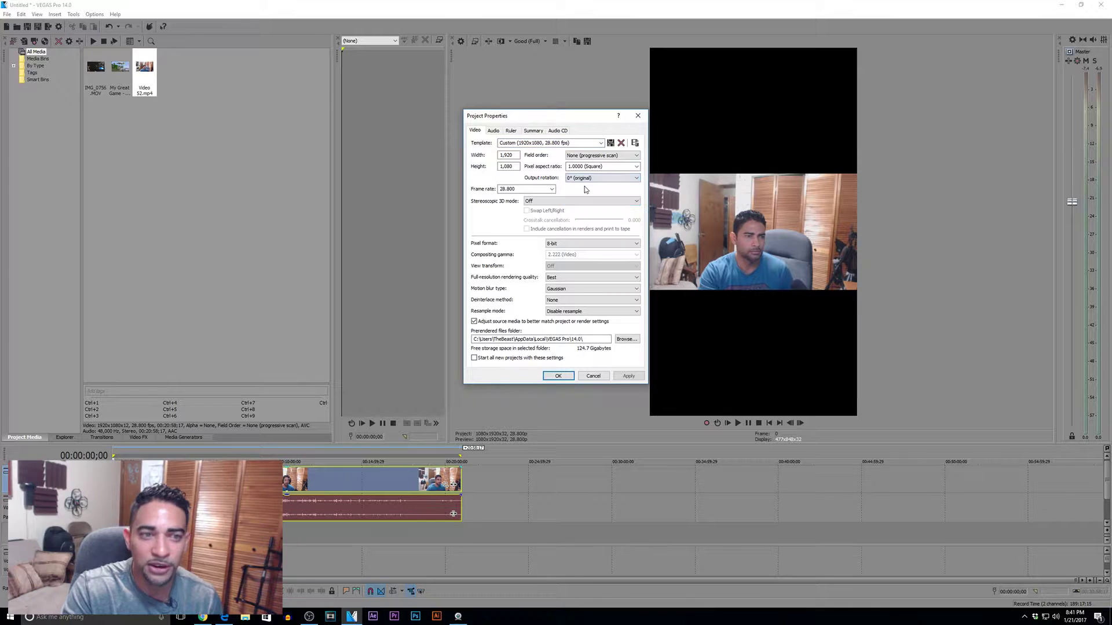
{"action": "left_click", "coordinate": [595, 376]}
- Delete the clip from the timeline and apply Output rotation 0° (original)
{"action": "left_click", "coordinate": [376, 493]}
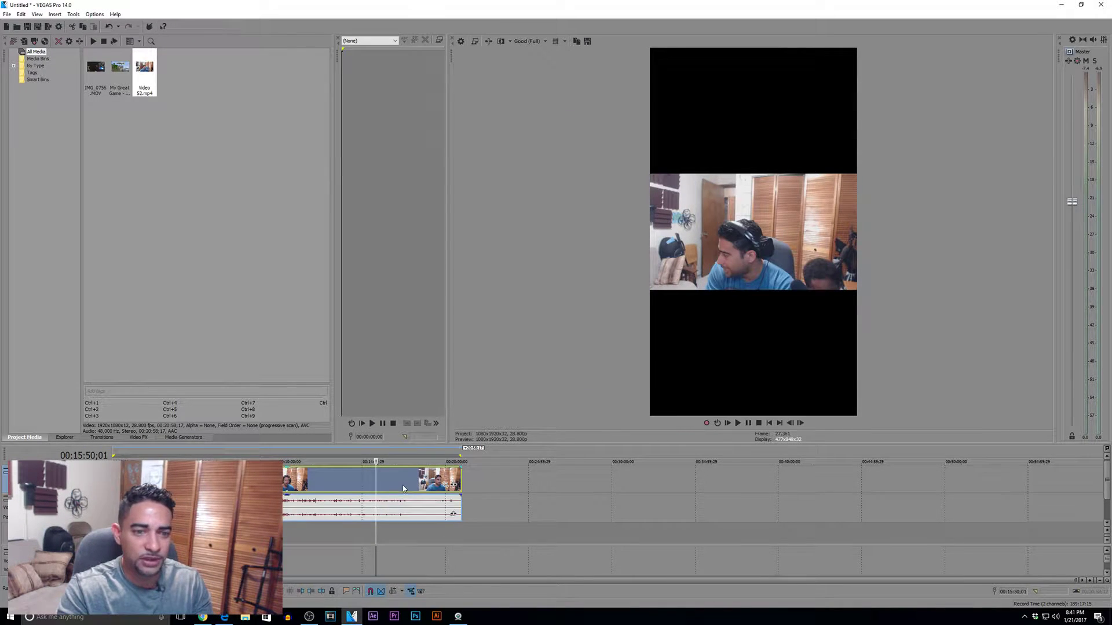
{"action": "key", "text": "Delete"}
{"action": "left_click", "coordinate": [461, 41]}
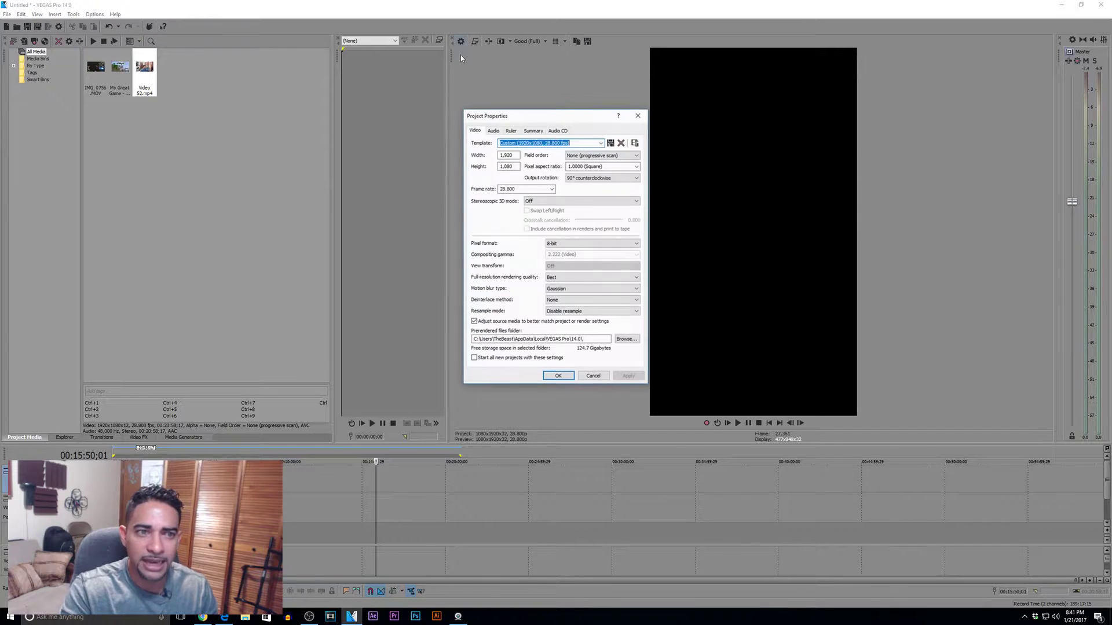
{"action": "left_click", "coordinate": [611, 182]}
{"action": "left_click", "coordinate": [590, 186]}
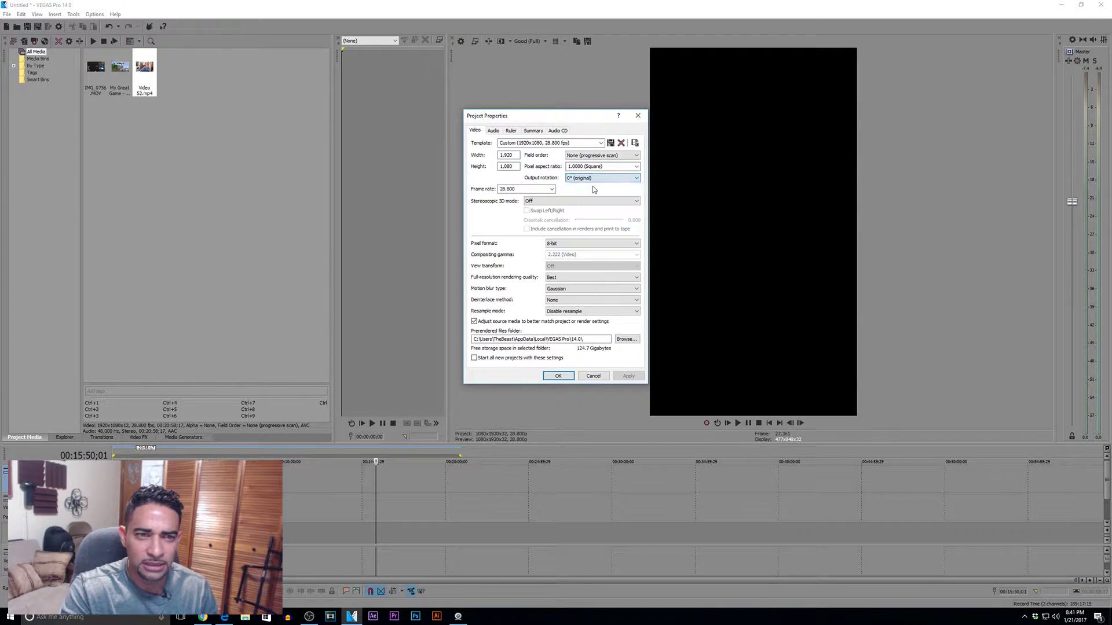
{"action": "left_click", "coordinate": [627, 377]}
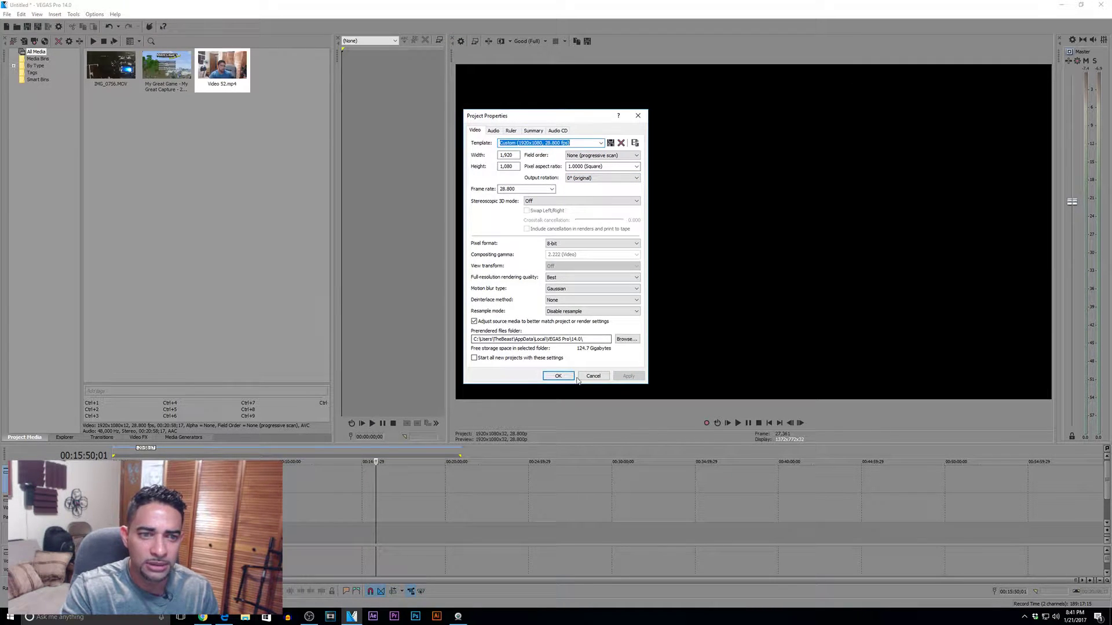
{"action": "left_click", "coordinate": [551, 376]}
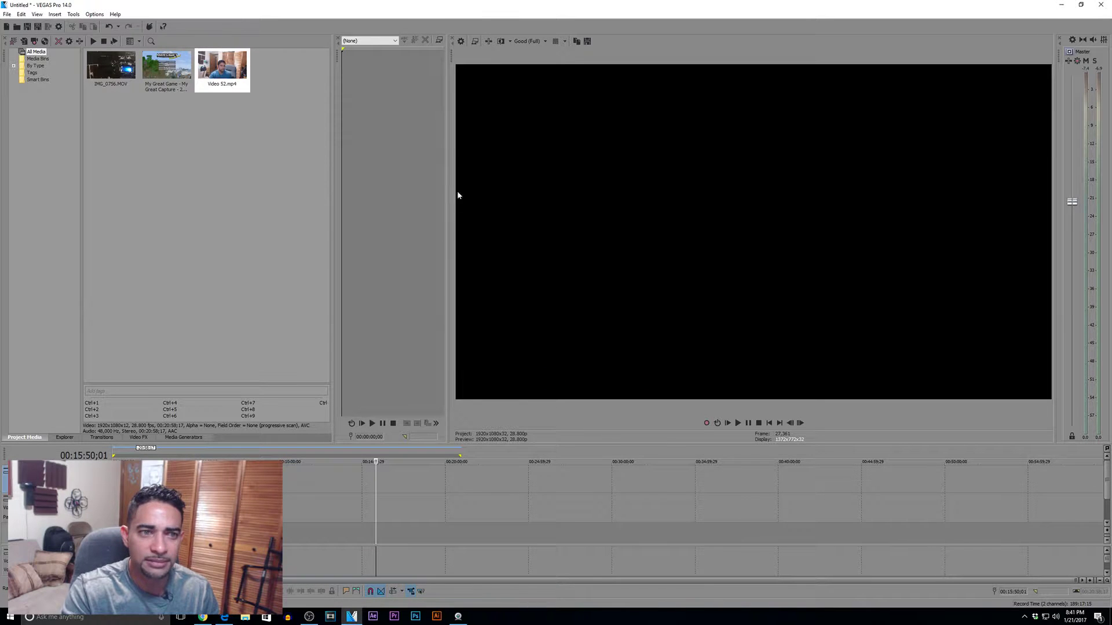
- Set the project frame rate to 29.970 (NTSC), after trying 15.000 and 23.976
{"action": "left_click", "coordinate": [461, 41]}
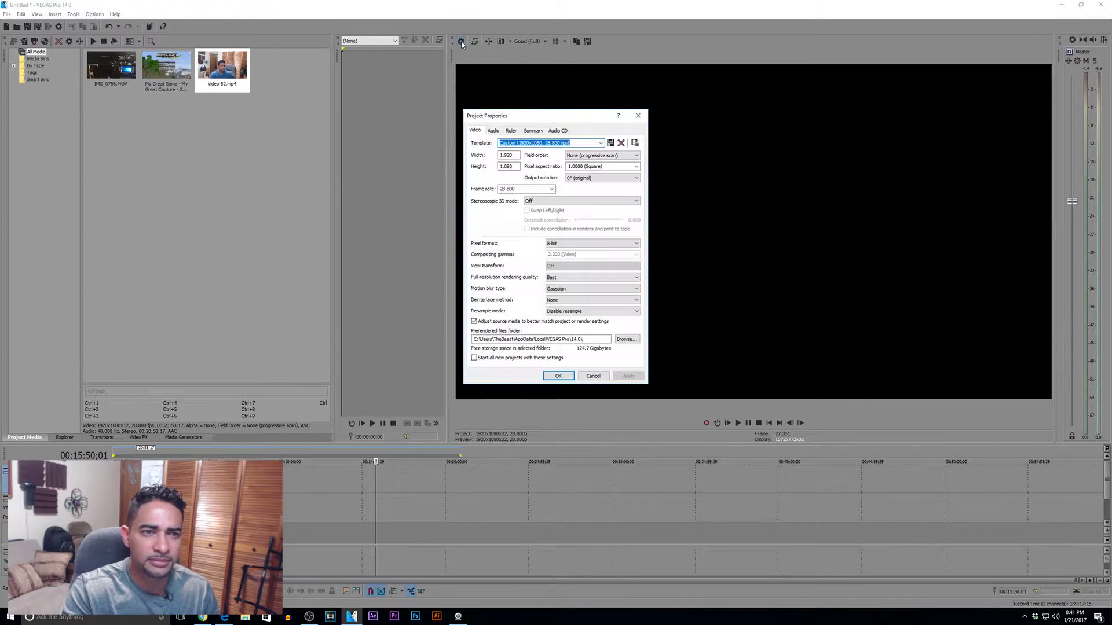
{"action": "left_click", "coordinate": [552, 189]}
{"action": "left_click", "coordinate": [518, 214]}
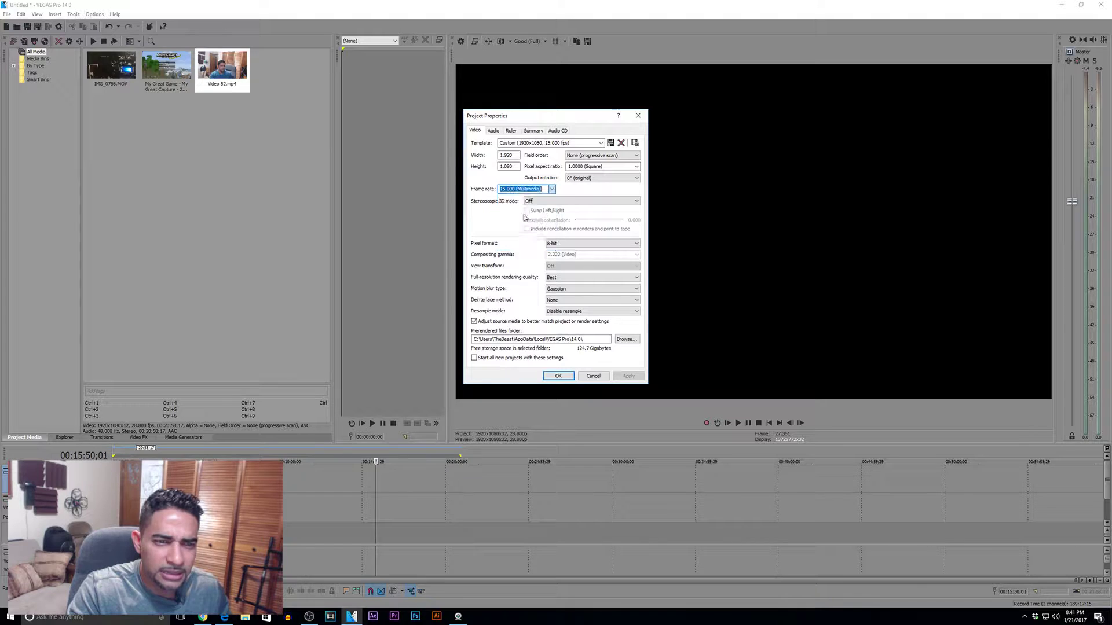
{"action": "left_click", "coordinate": [552, 189]}
{"action": "left_click", "coordinate": [527, 220]}
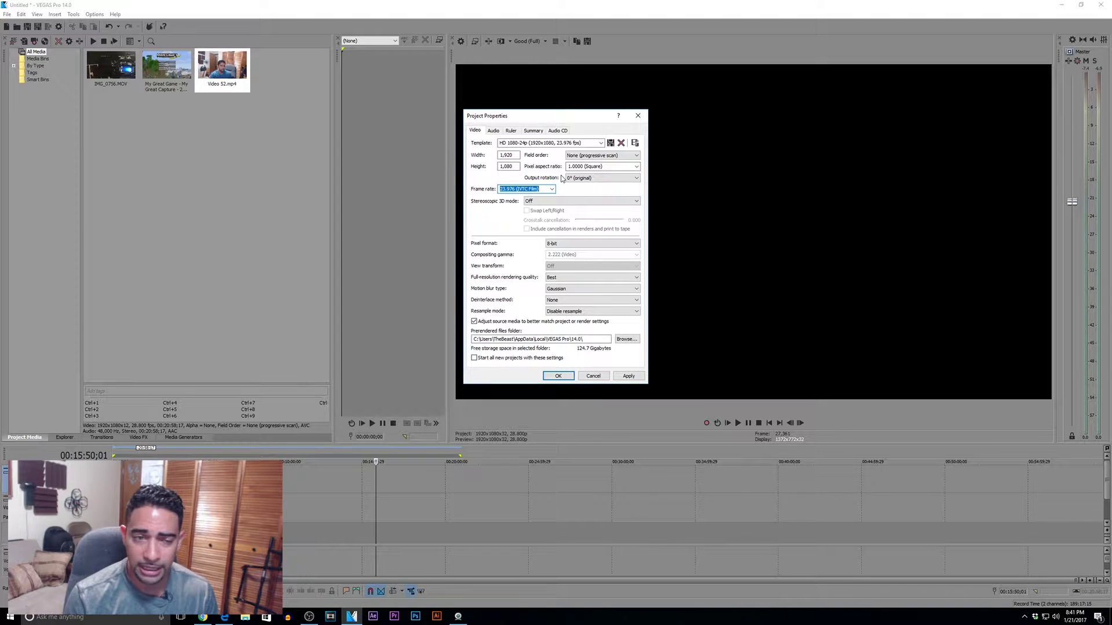
{"action": "left_click", "coordinate": [551, 189]}
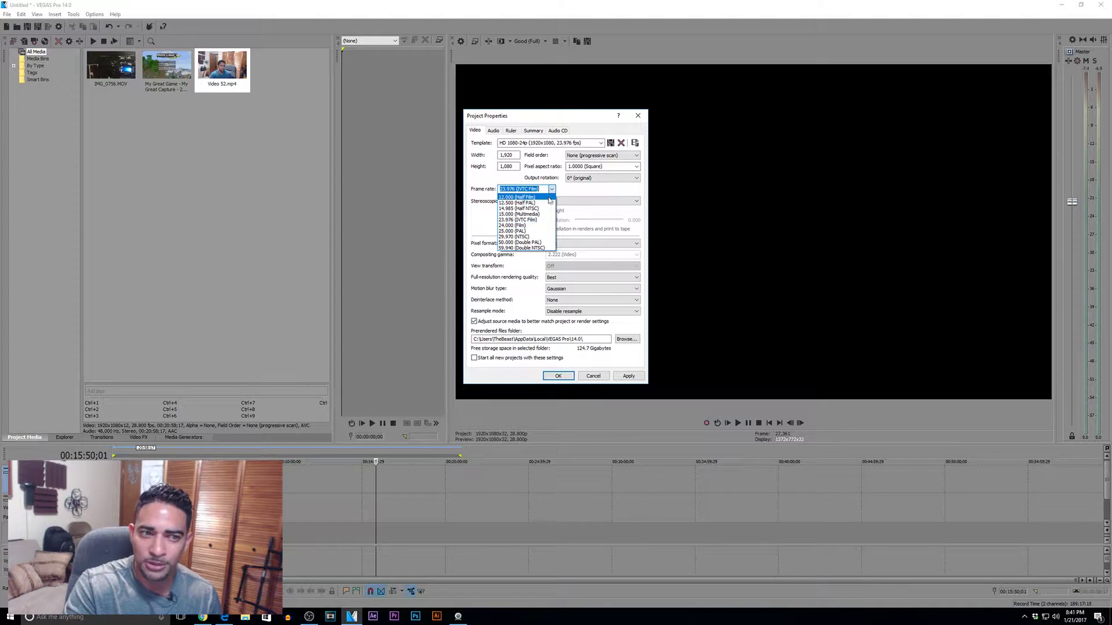
{"action": "left_click", "coordinate": [520, 237]}
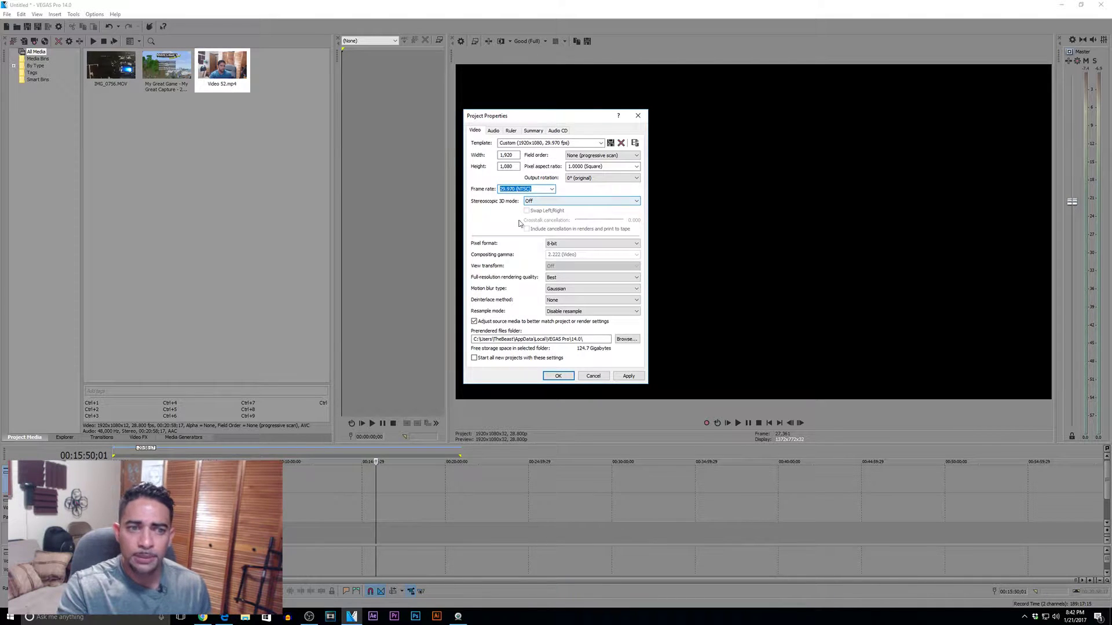
{"action": "left_click", "coordinate": [559, 243]}
{"action": "left_click", "coordinate": [560, 249]}
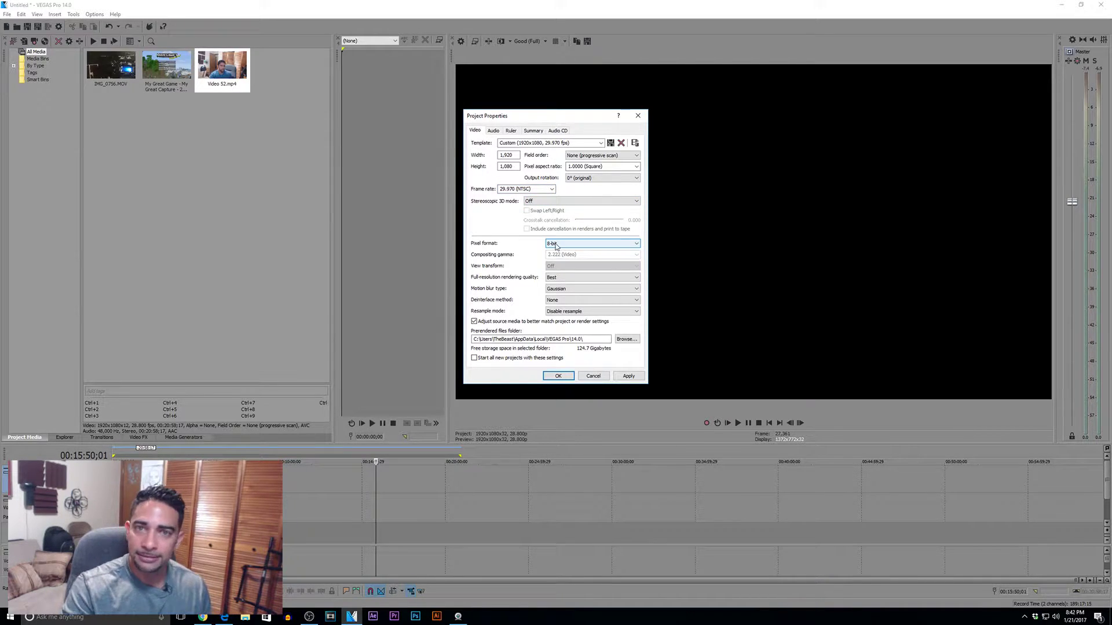
- Cancel Project Properties with 8-bit pixel format, then add Video 52.mp4 matching its settings
{"action": "left_click", "coordinate": [556, 246]}
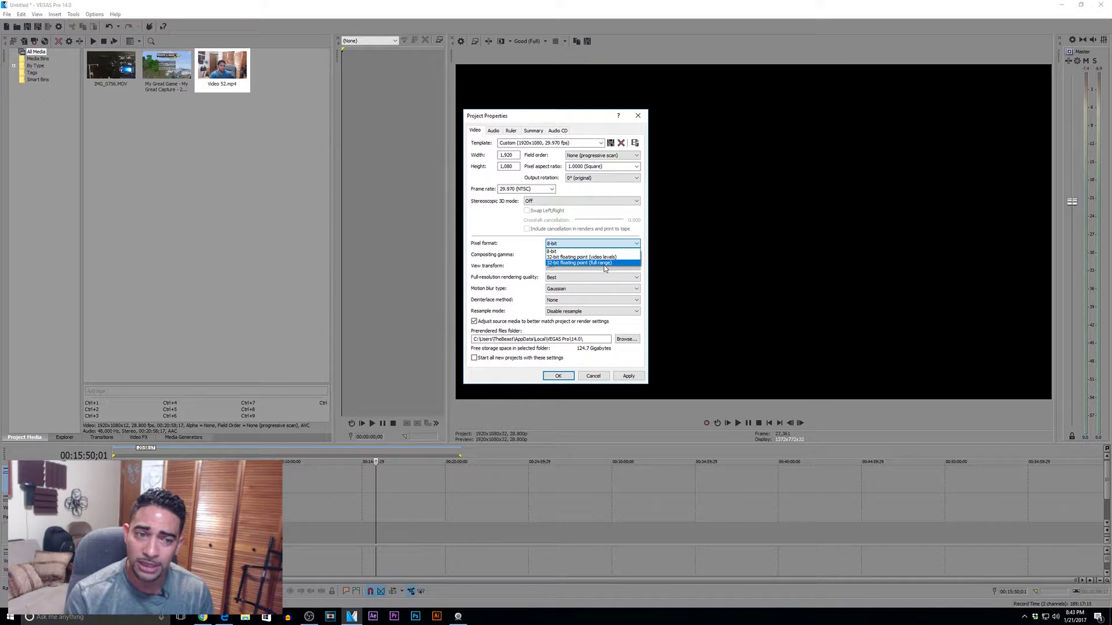
{"action": "left_click", "coordinate": [465, 355]}
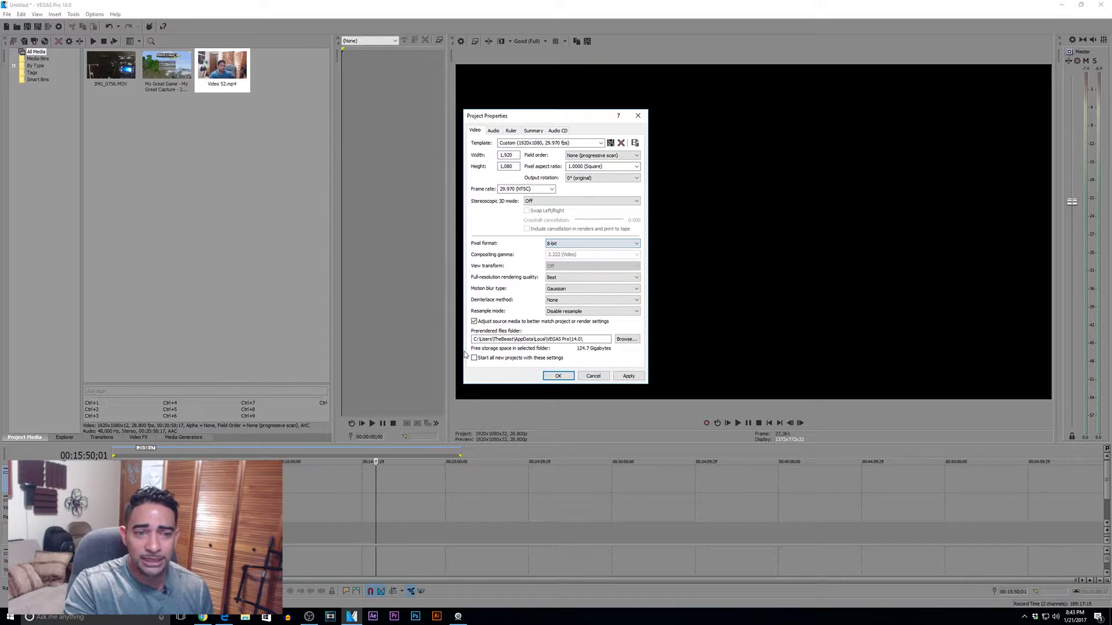
{"action": "left_click", "coordinate": [608, 380]}
{"action": "left_click_drag", "start_coordinate": [222, 66], "coordinate": [379, 492]}
{"action": "left_click", "coordinate": [603, 232]}
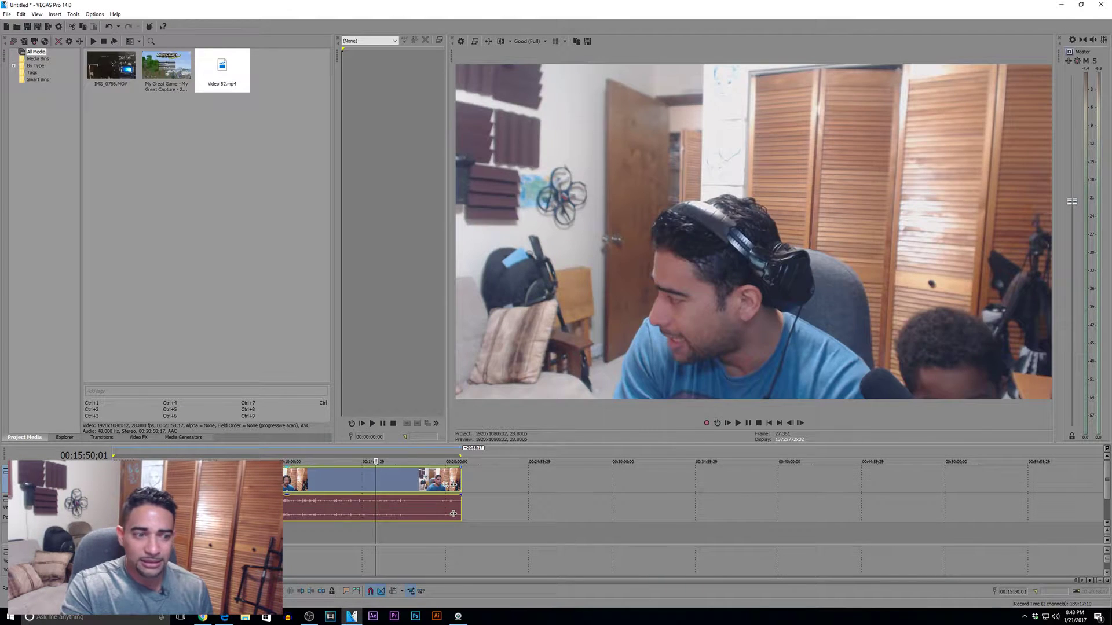
- Set the project pixel format to 32-bit floating point (full range) and apply it
{"action": "left_click", "coordinate": [142, 480]}
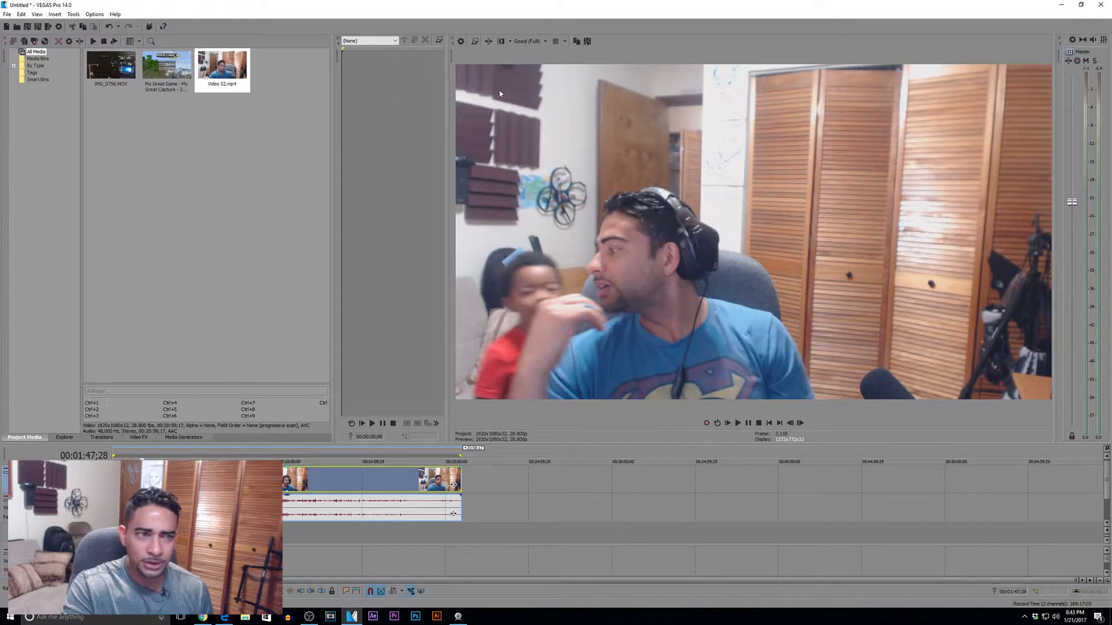
{"action": "key", "text": "alt+Return"}
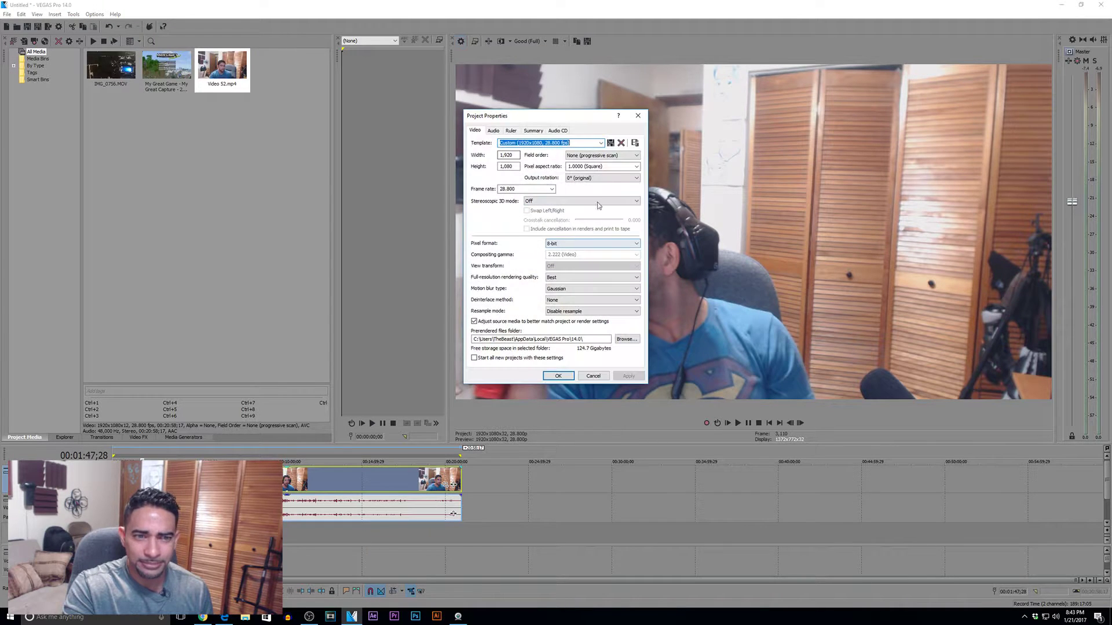
{"action": "left_click", "coordinate": [565, 243]}
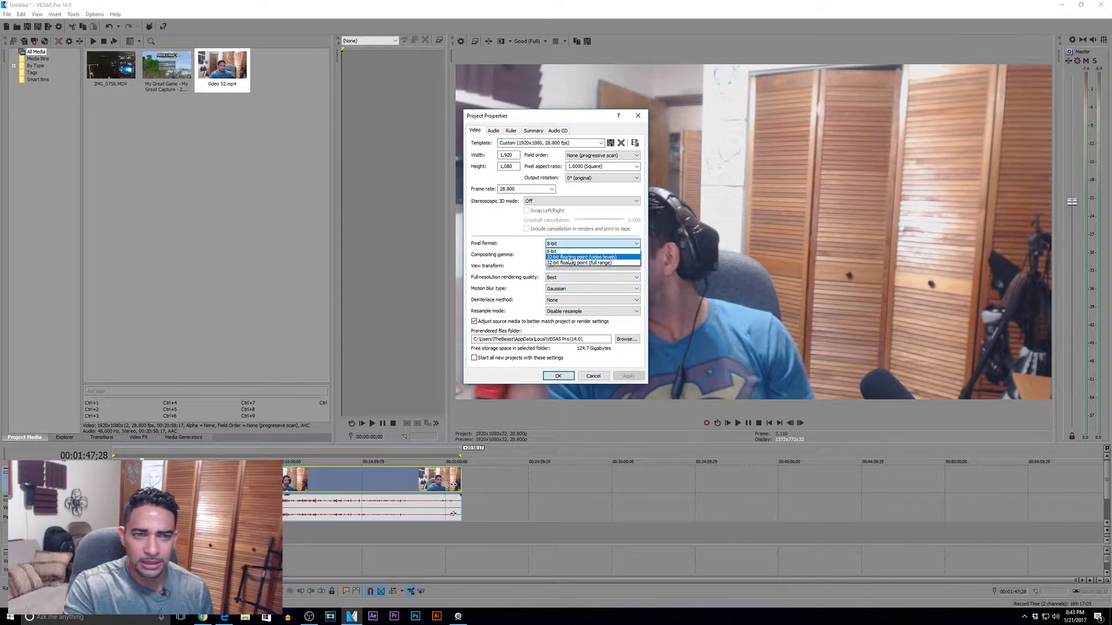
{"action": "left_click", "coordinate": [567, 263]}
{"action": "left_click", "coordinate": [632, 377]}
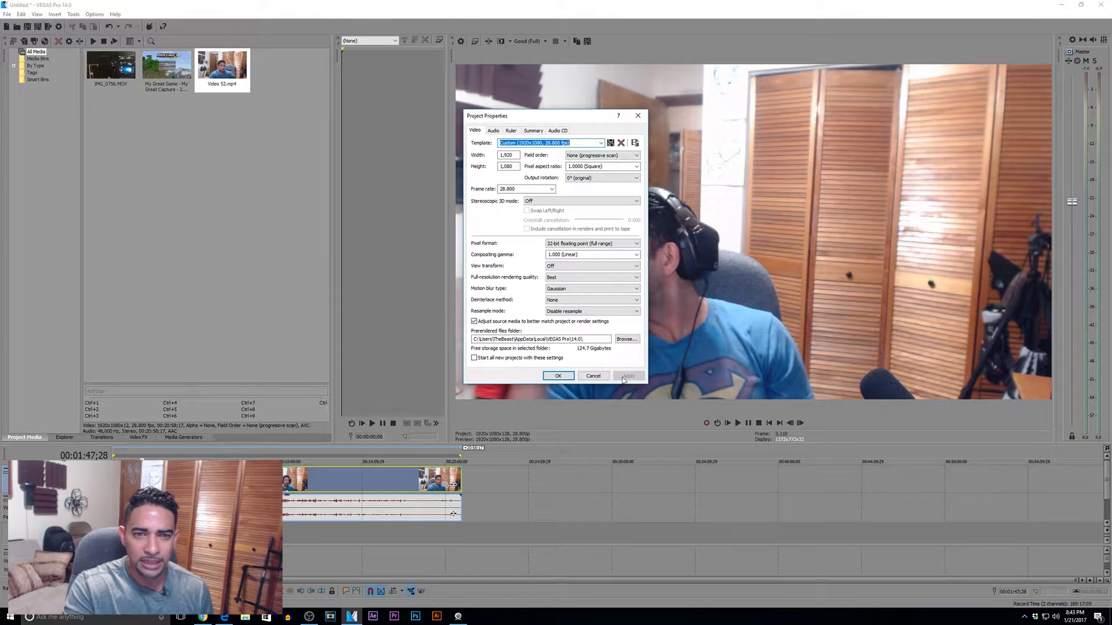
{"action": "left_click", "coordinate": [558, 376]}
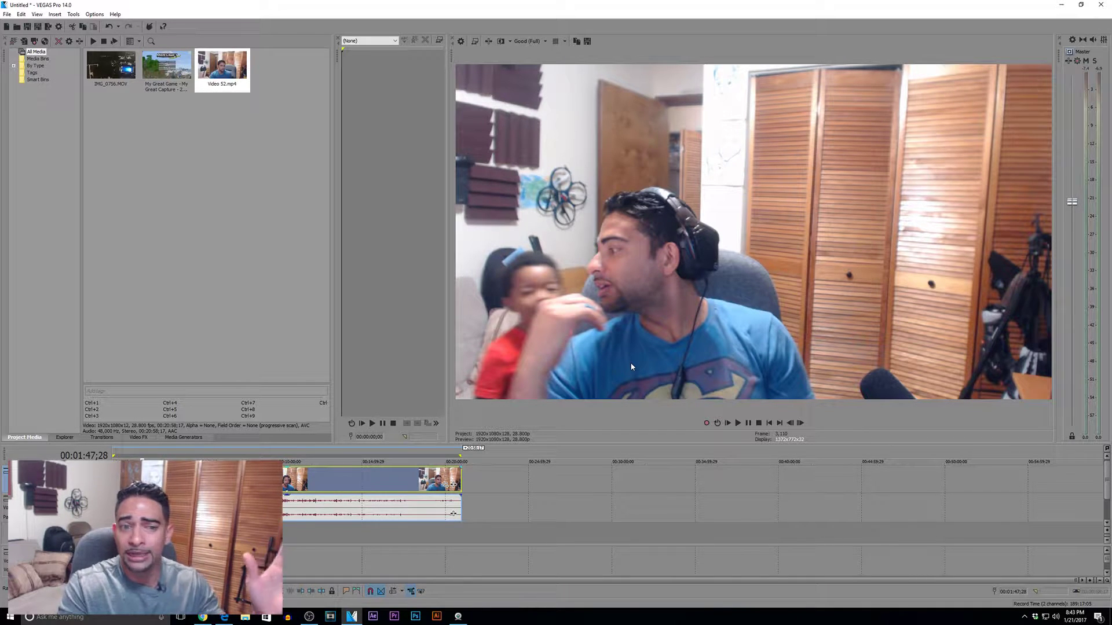
- Revert the pixel format to 8-bit, then delete the clip from the timeline
{"action": "left_click", "coordinate": [461, 42]}
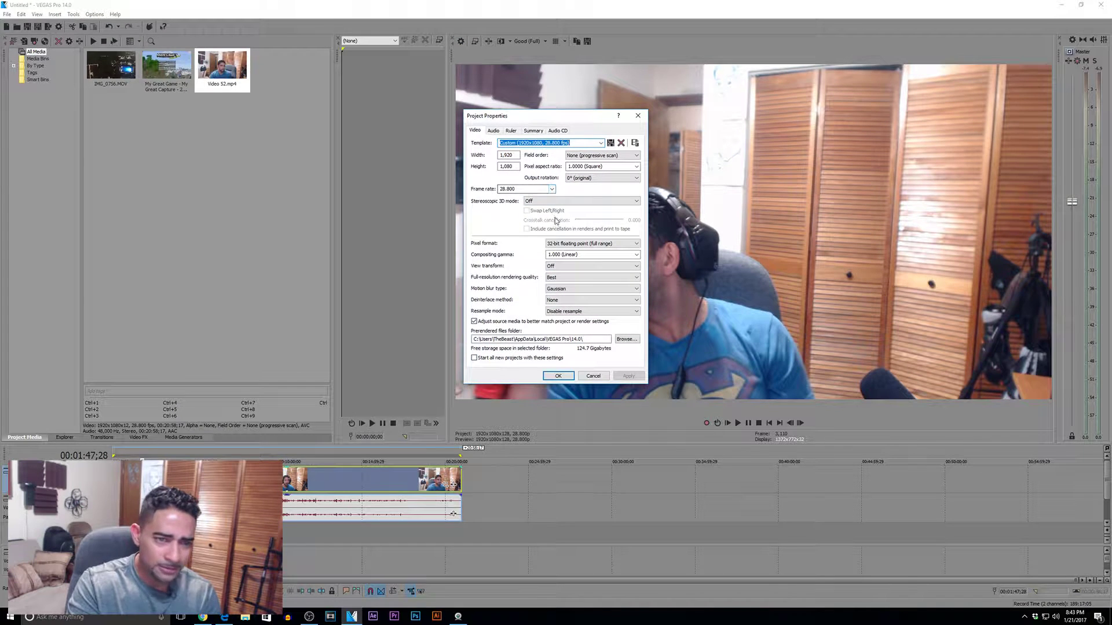
{"action": "left_click", "coordinate": [590, 243]}
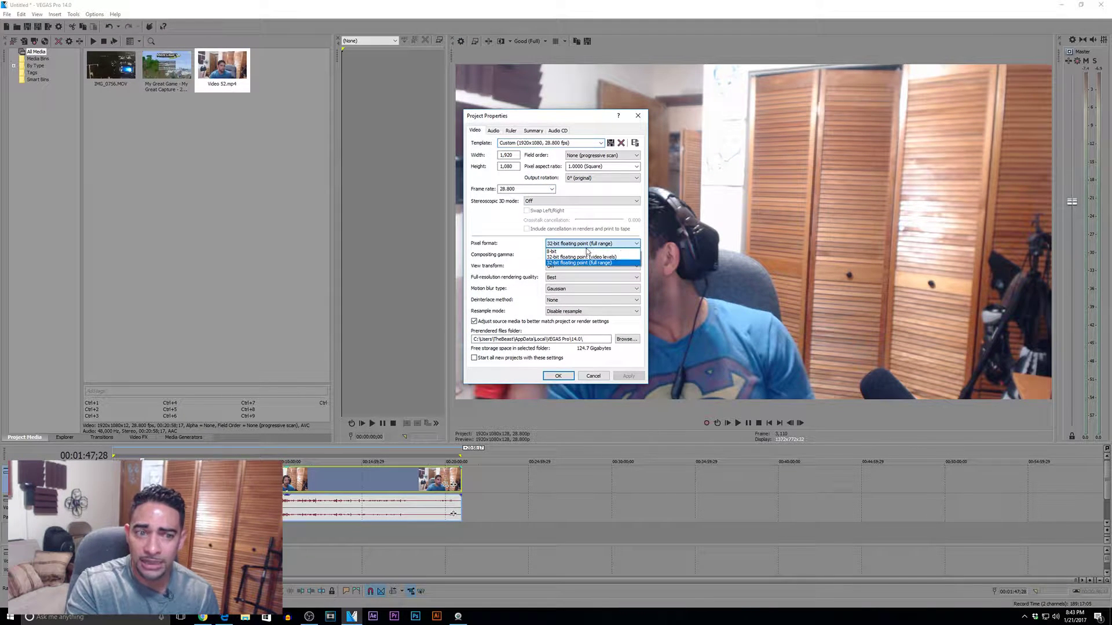
{"action": "left_click", "coordinate": [576, 255]}
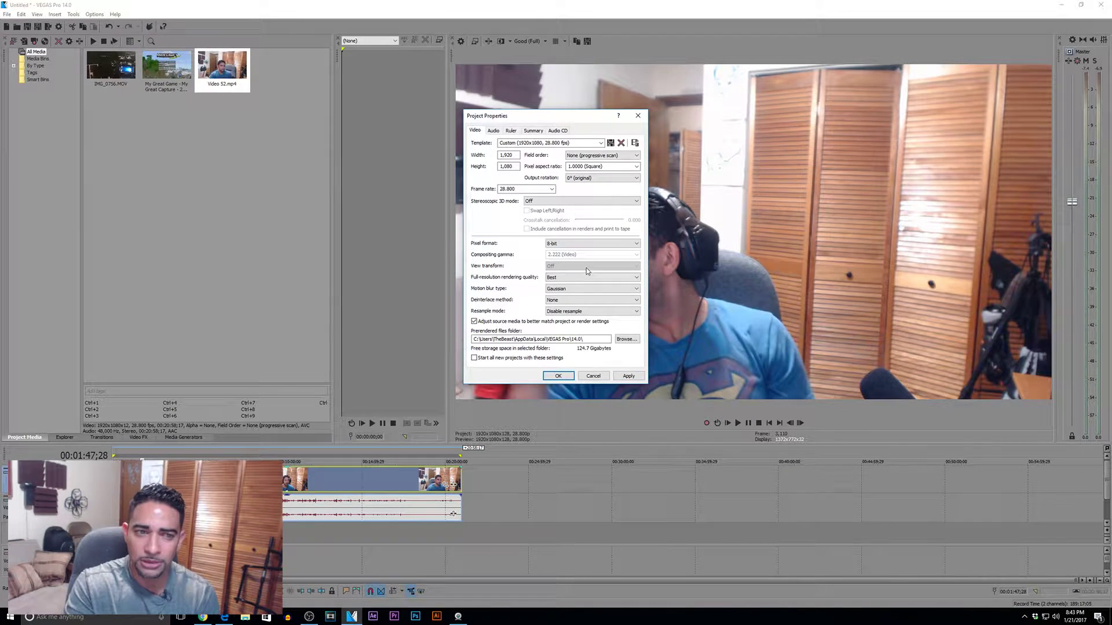
{"action": "left_click", "coordinate": [628, 377]}
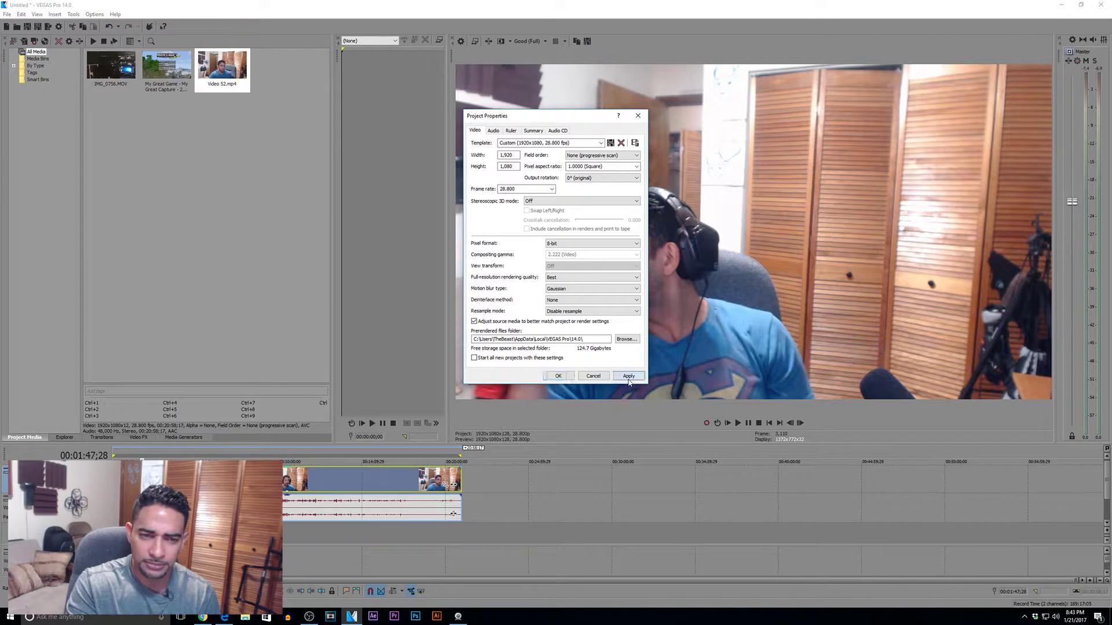
{"action": "left_click", "coordinate": [565, 377]}
{"action": "left_click", "coordinate": [413, 481]}
{"action": "key", "text": "Delete"}
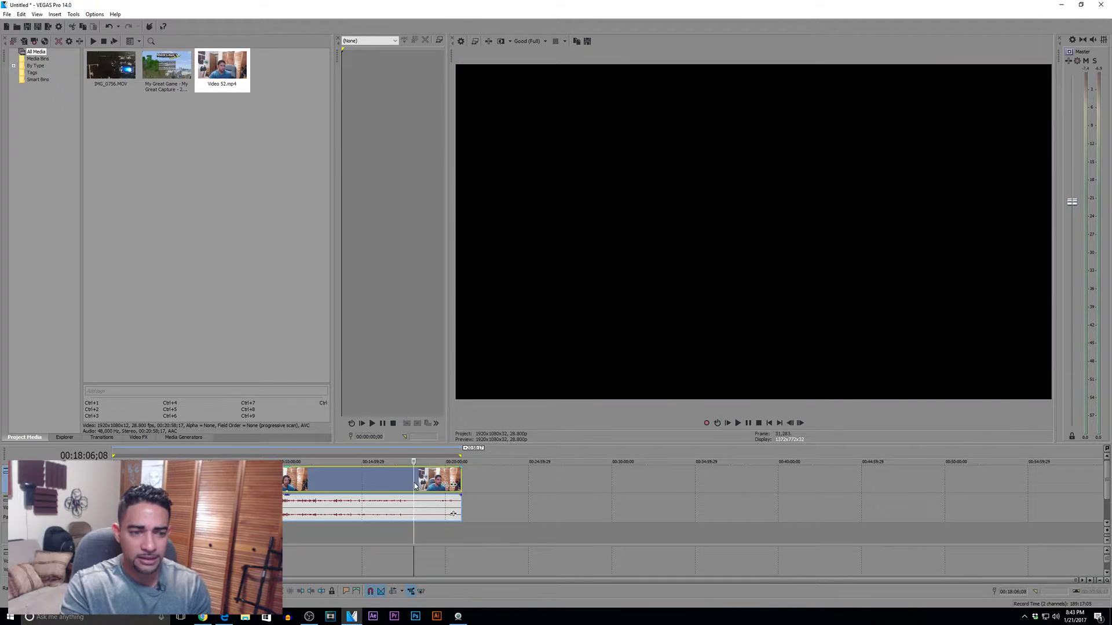
{"action": "left_click", "coordinate": [460, 40]}
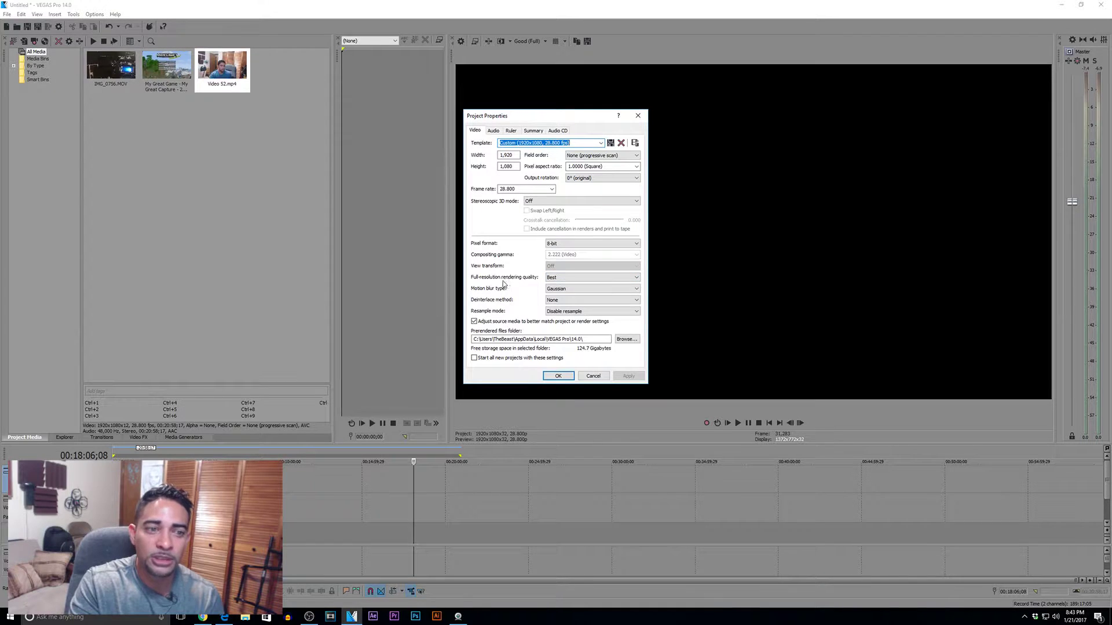
{"action": "left_click", "coordinate": [566, 282]}
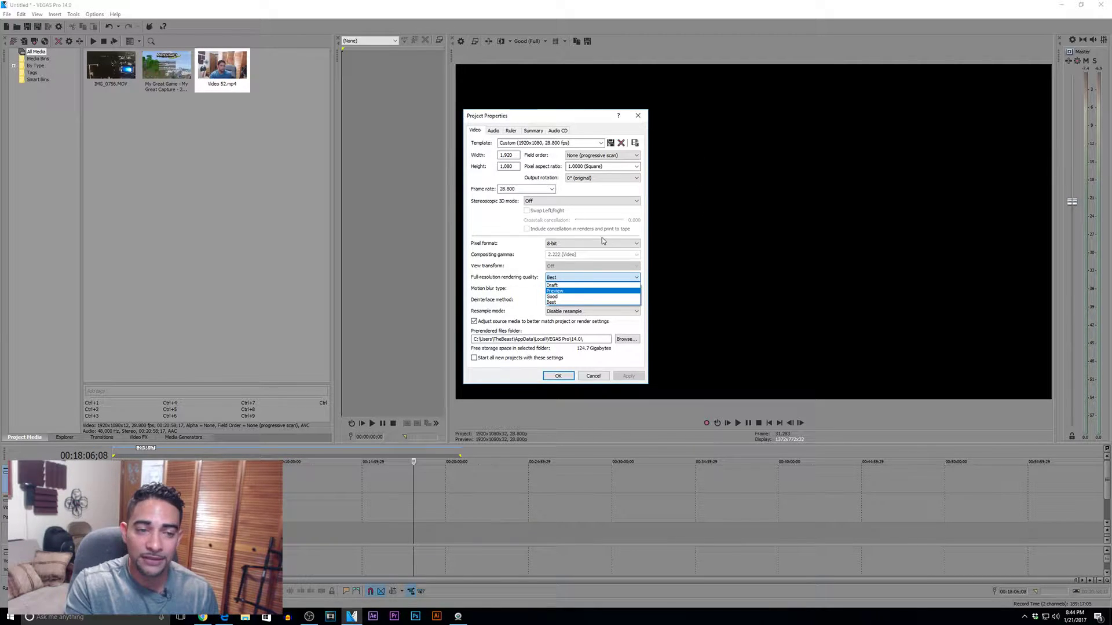
{"action": "left_click", "coordinate": [576, 302]}
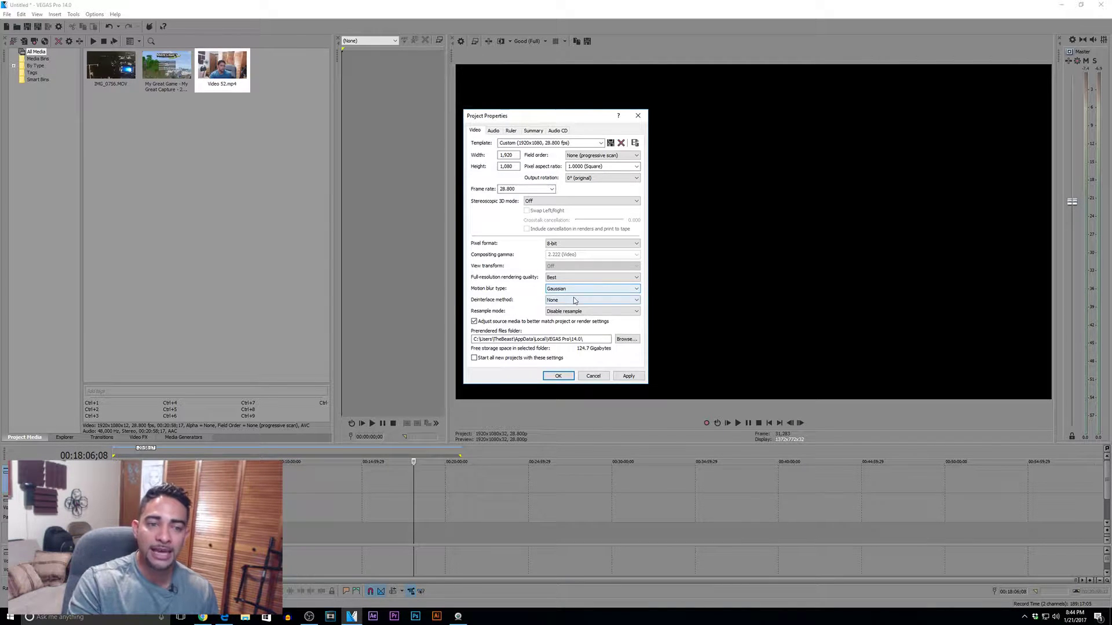
{"action": "left_click", "coordinate": [574, 300]}
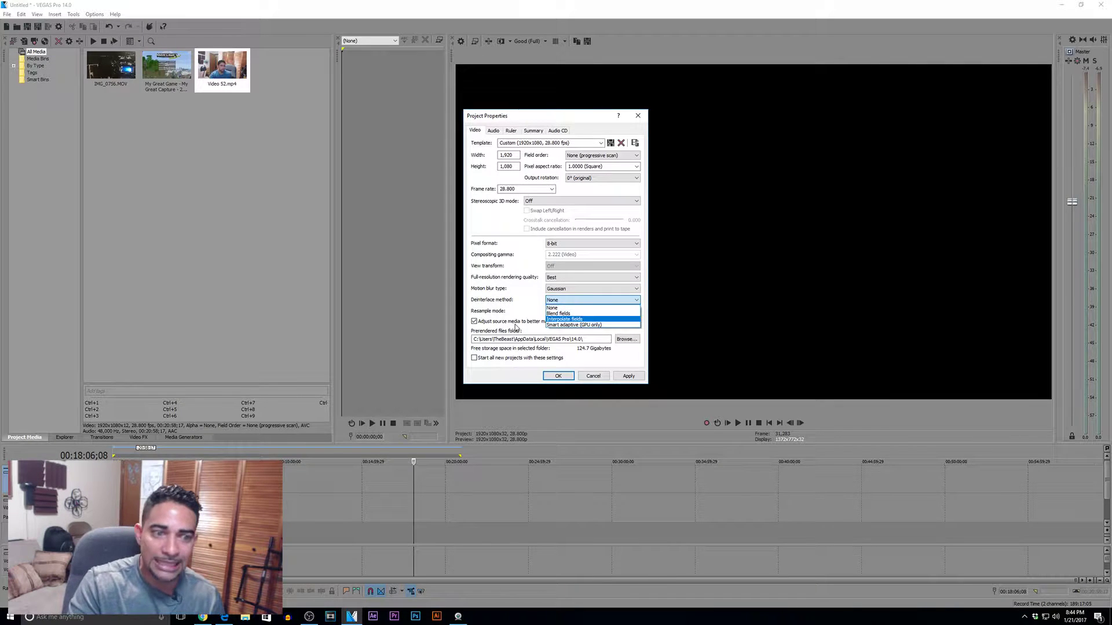
{"action": "left_click", "coordinate": [516, 297]}
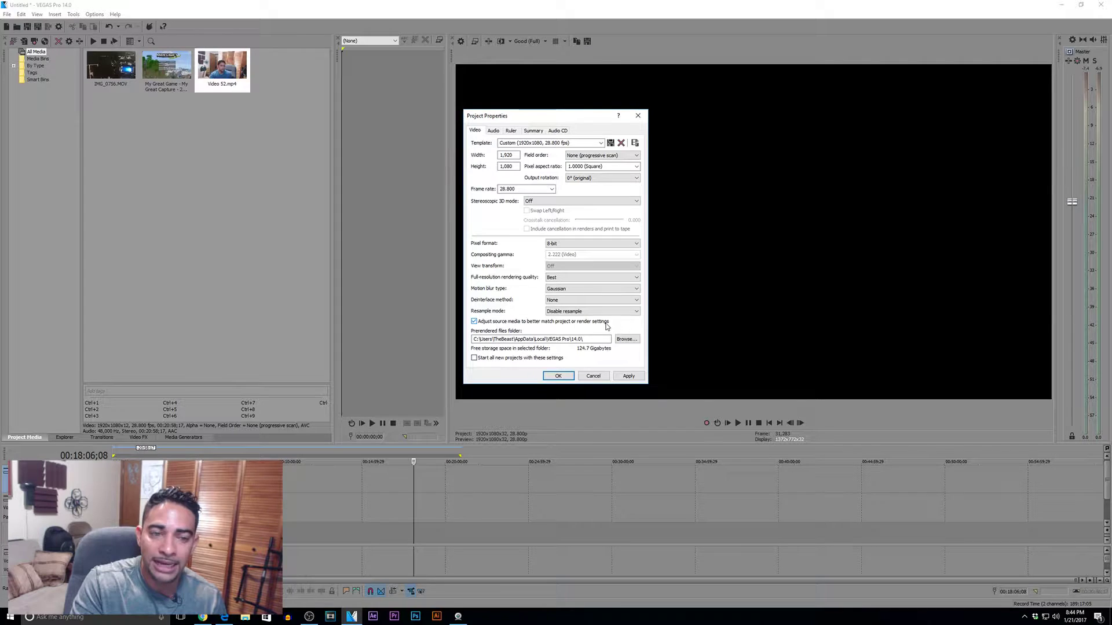
{"action": "left_click", "coordinate": [596, 376]}
{"action": "left_click_drag", "start_coordinate": [214, 81], "coordinate": [440, 498]}
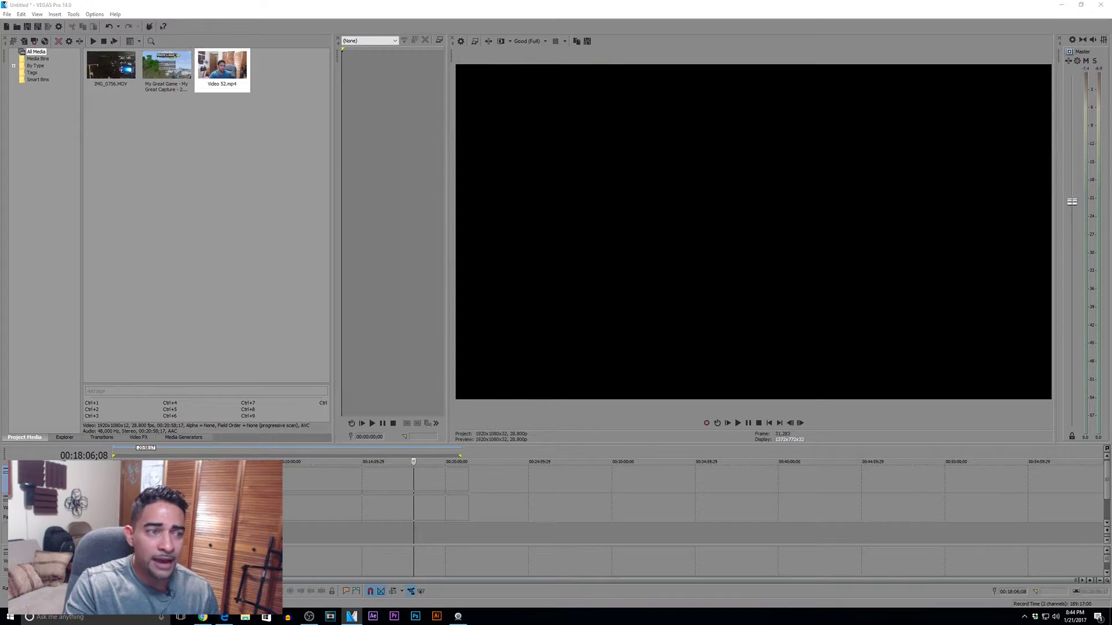
- Keep current project settings and place the game capture clip and IMG_0756.MOV on the timeline
{"action": "left_click", "coordinate": [626, 232]}
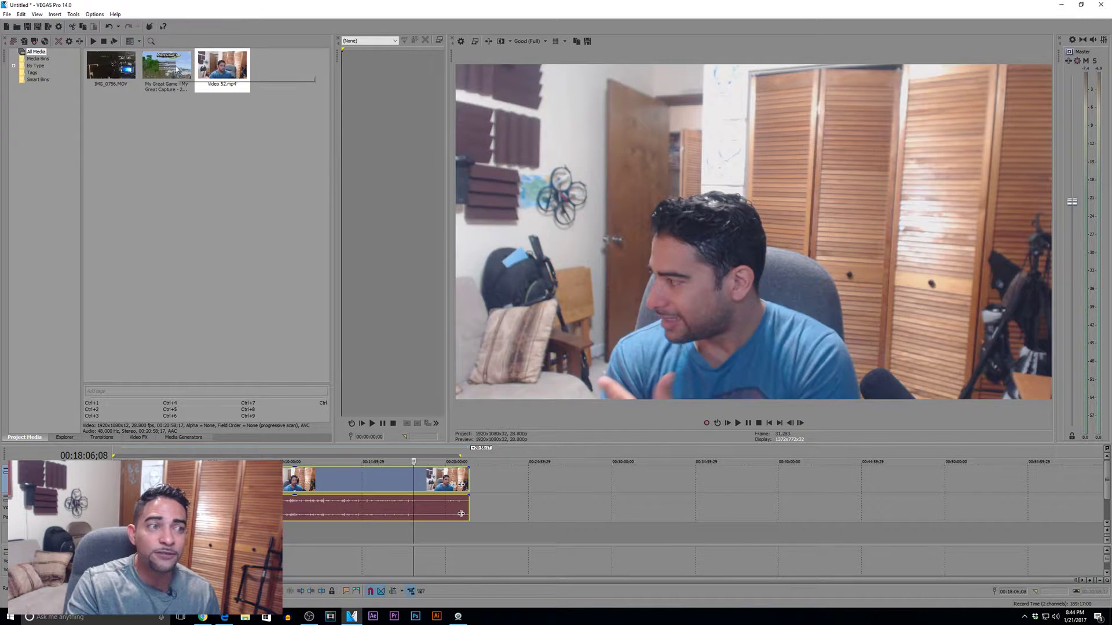
{"action": "left_click_drag", "start_coordinate": [605, 536], "coordinate": [492, 471]}
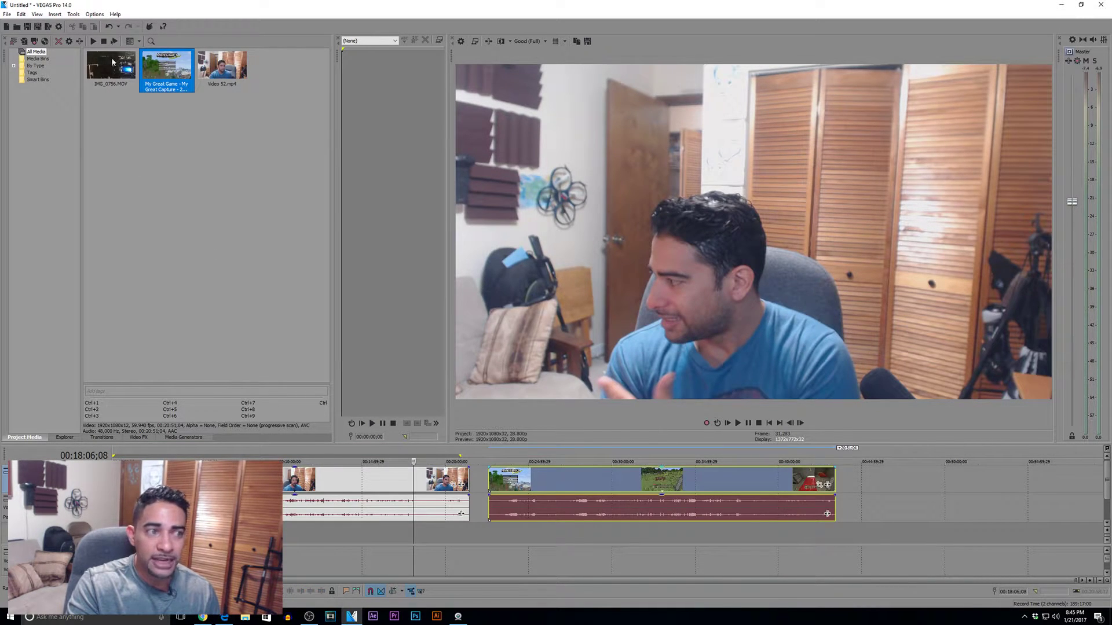
{"action": "left_click_drag", "start_coordinate": [113, 62], "coordinate": [871, 496]}
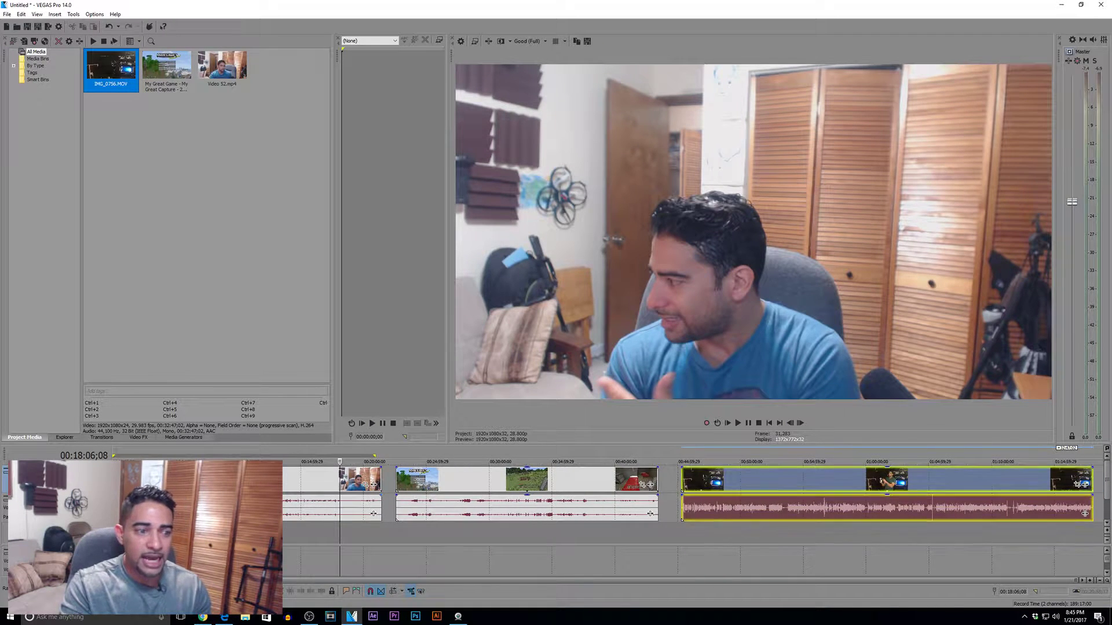
- Check the frame rates of the Video 52, game capture and IMG_0756 clips in their event properties
{"action": "right_click", "coordinate": [210, 480]}
{"action": "left_click", "coordinate": [238, 471]}
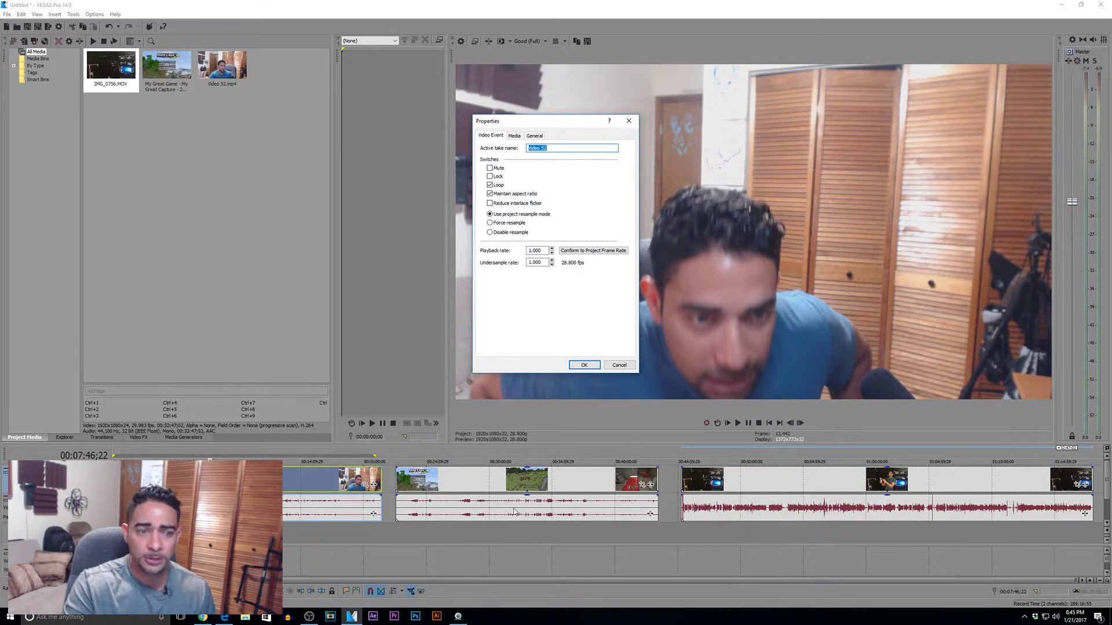
{"action": "left_click", "coordinate": [626, 369]}
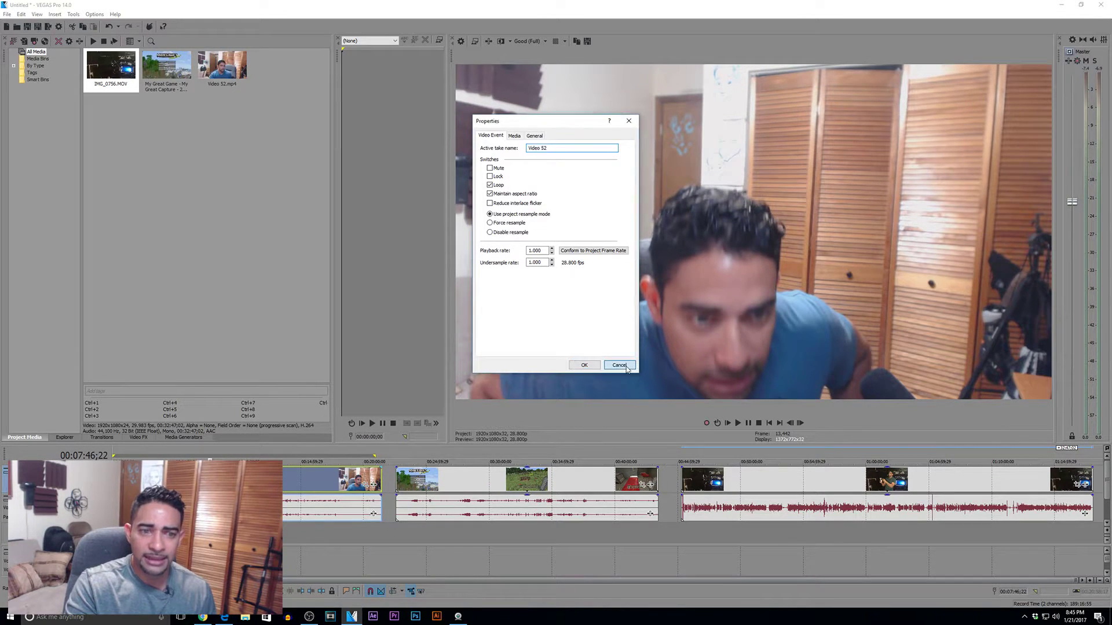
{"action": "right_click", "coordinate": [520, 488]}
{"action": "left_click", "coordinate": [556, 476]}
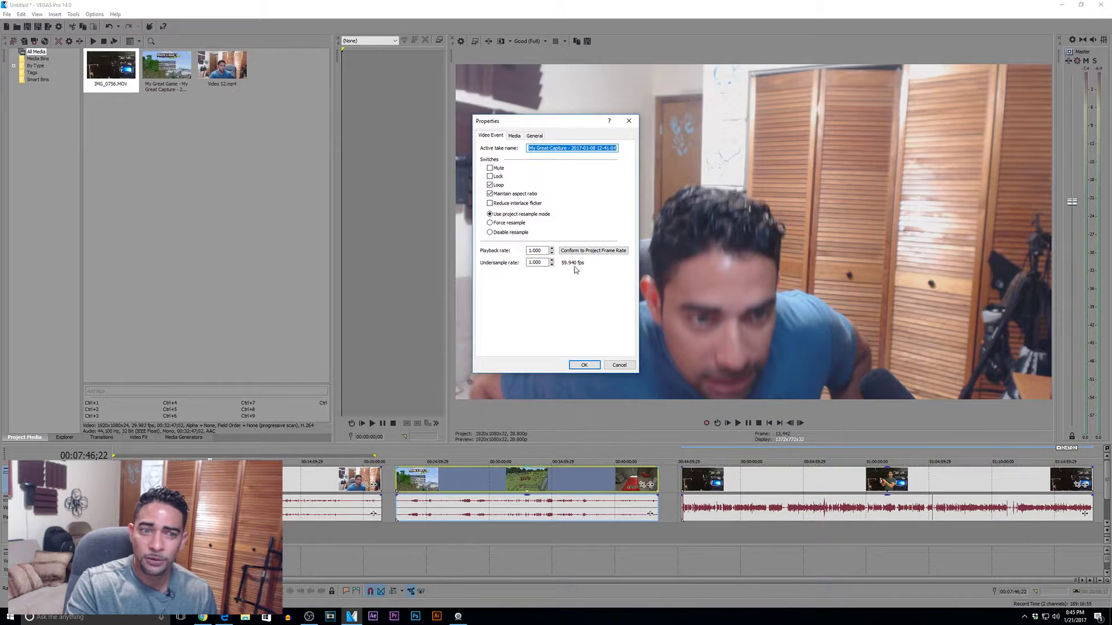
{"action": "left_click", "coordinate": [617, 365]}
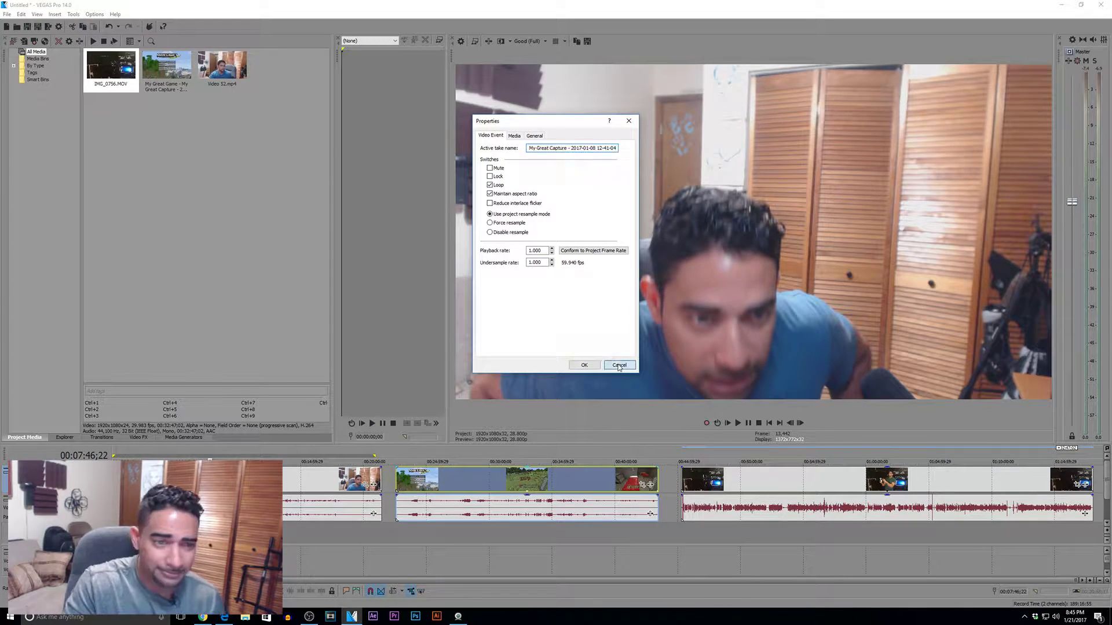
{"action": "right_click", "coordinate": [745, 485]}
{"action": "left_click", "coordinate": [773, 476]}
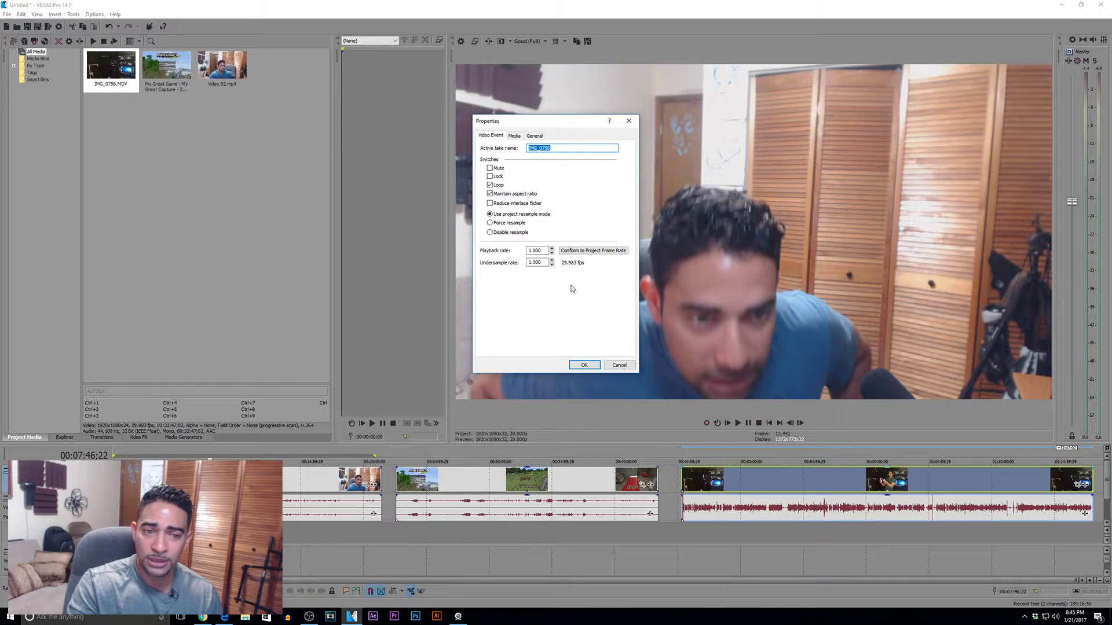
{"action": "left_click", "coordinate": [618, 365]}
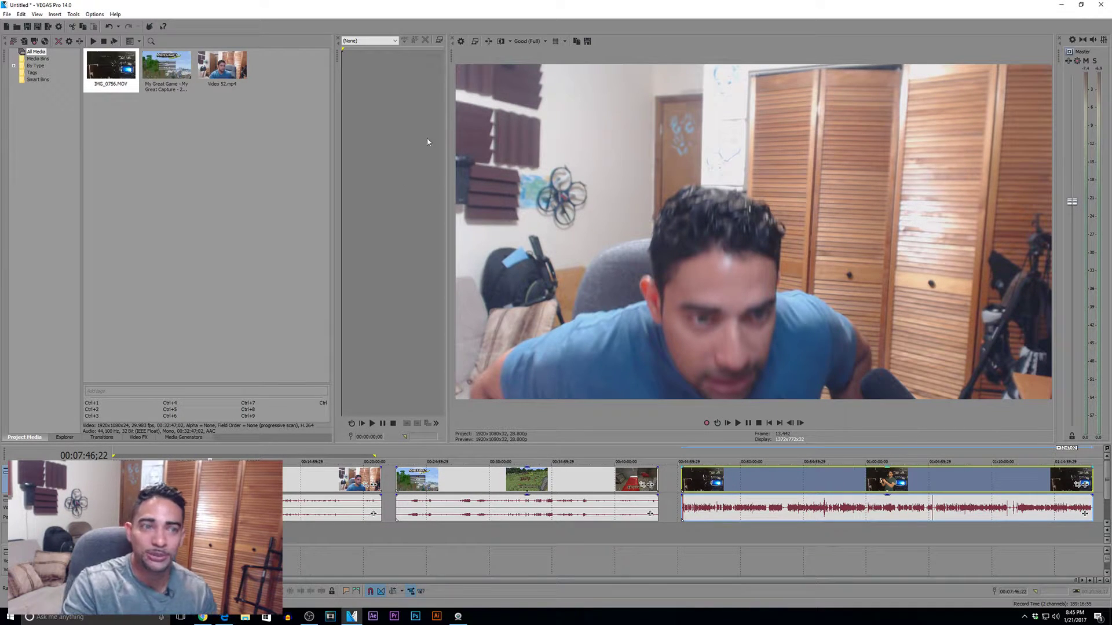
- In Project Video Properties, change the frame rate from 28.800 to 29.970 (NTSC), then view the Audio tab
{"action": "left_click", "coordinate": [461, 41]}
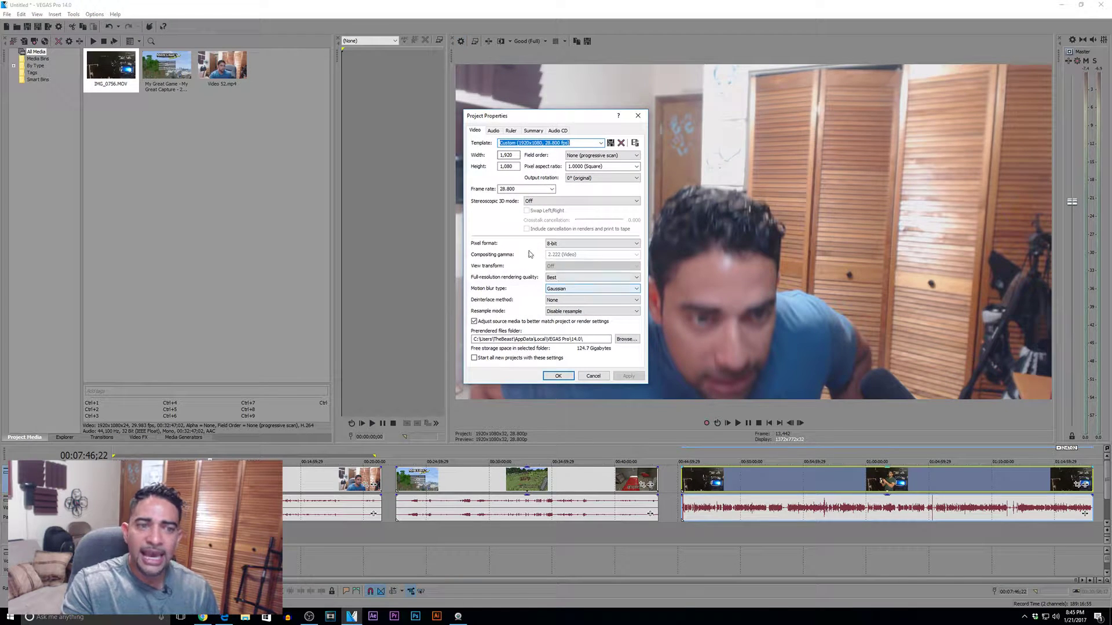
{"action": "left_click", "coordinate": [551, 190]}
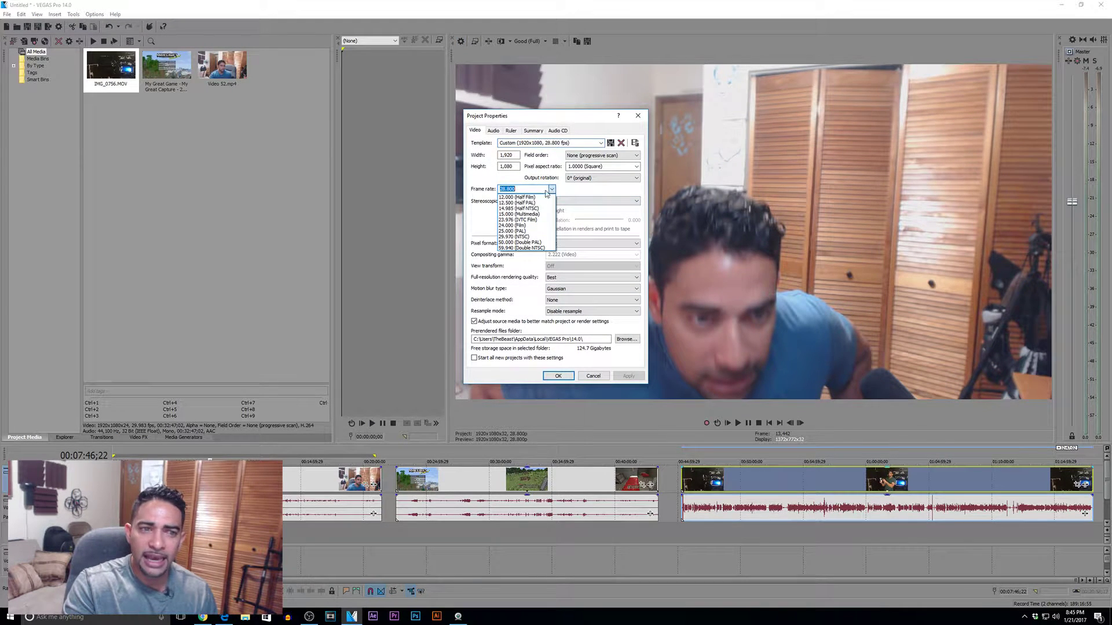
{"action": "left_click", "coordinate": [526, 236]}
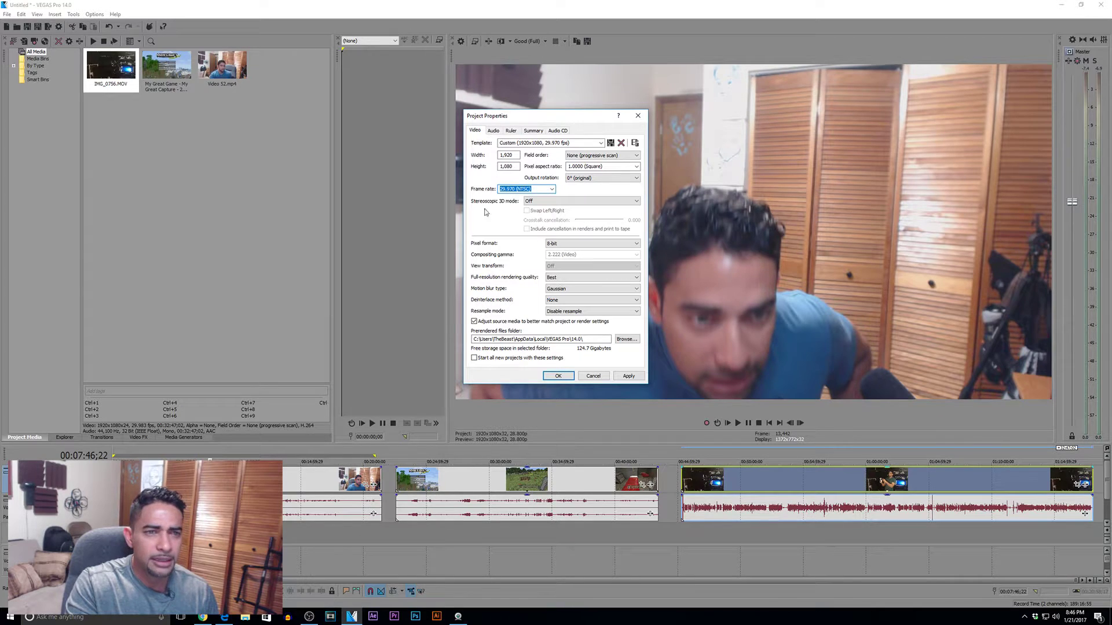
{"action": "left_click", "coordinate": [493, 130]}
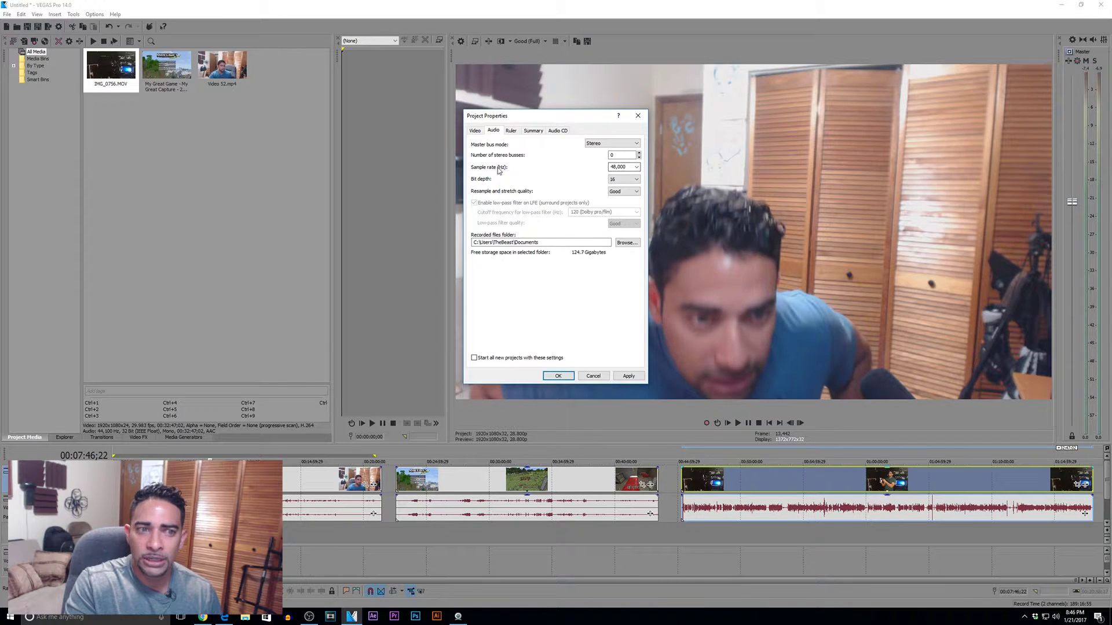
- Set the project audio bit depth to 24 and apply the project settings
{"action": "left_click", "coordinate": [615, 179]}
{"action": "left_click", "coordinate": [616, 192]}
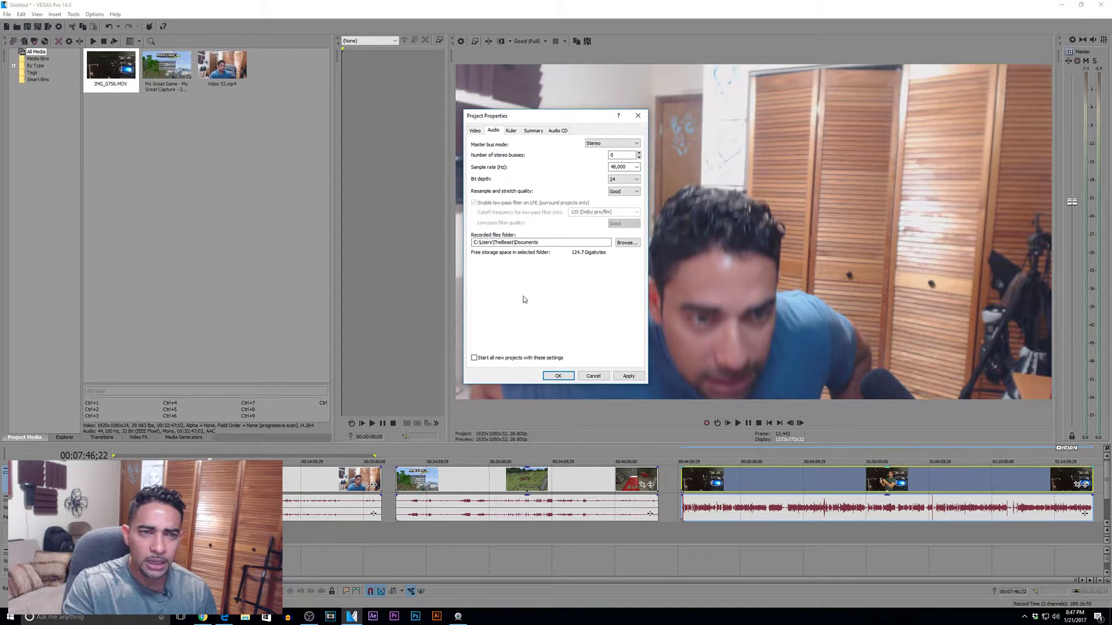
{"action": "left_click", "coordinate": [629, 376]}
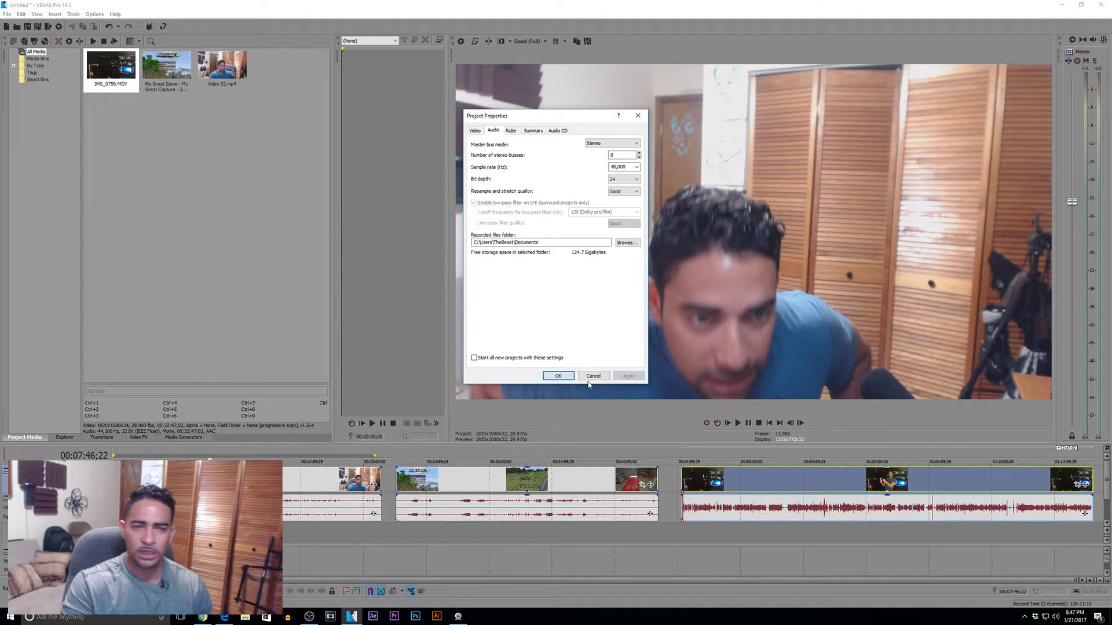
{"action": "left_click", "coordinate": [558, 376]}
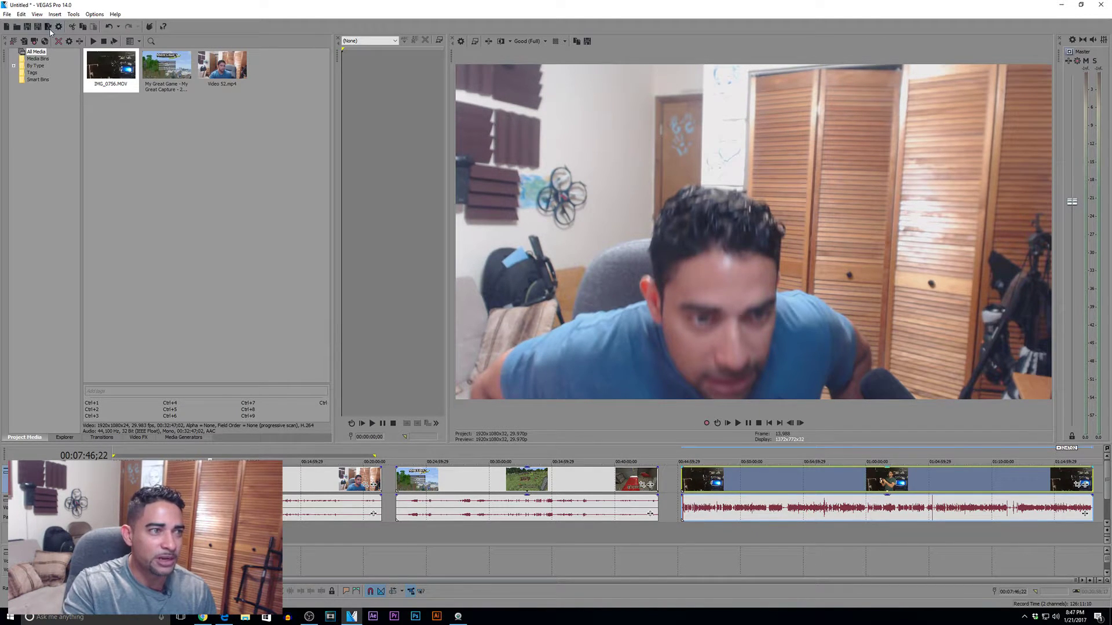
- Open Render As and browse the output formats, selecting MainConcept AVC/AAC
{"action": "left_click", "coordinate": [48, 27]}
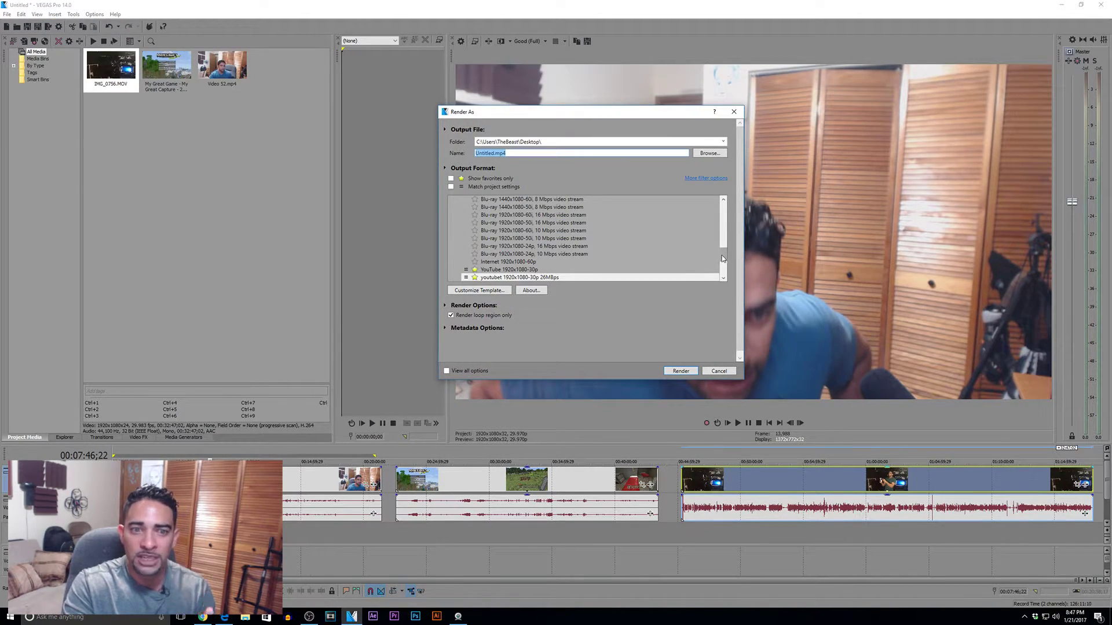
{"action": "left_click_drag", "start_coordinate": [723, 256], "coordinate": [726, 222]}
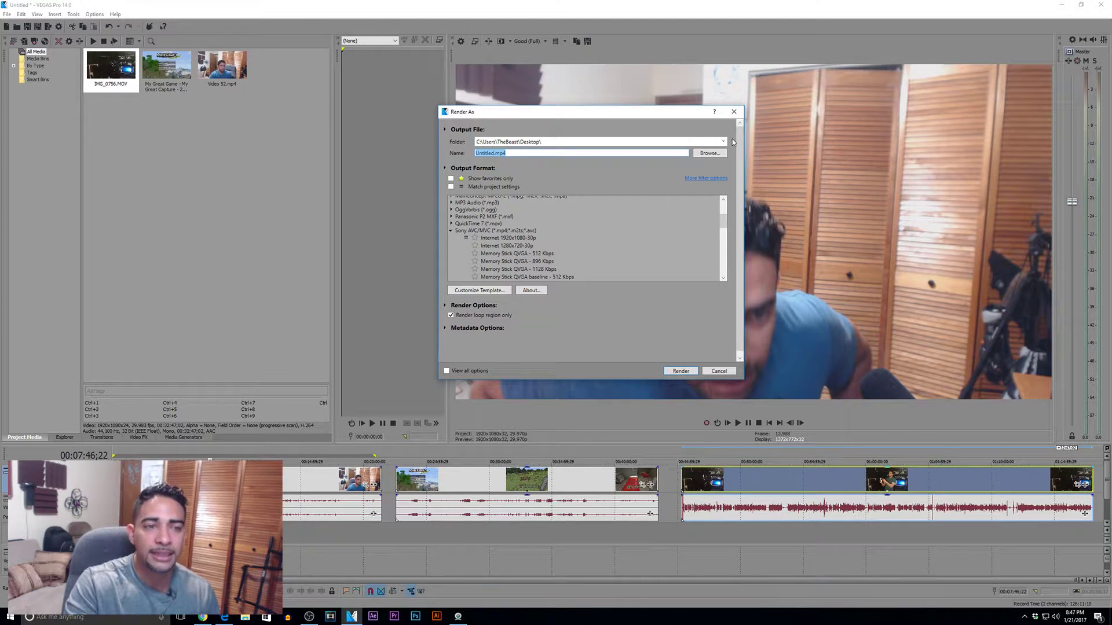
{"action": "scroll", "coordinate": [723, 226], "scroll_direction": "up", "scroll_amount": 2}
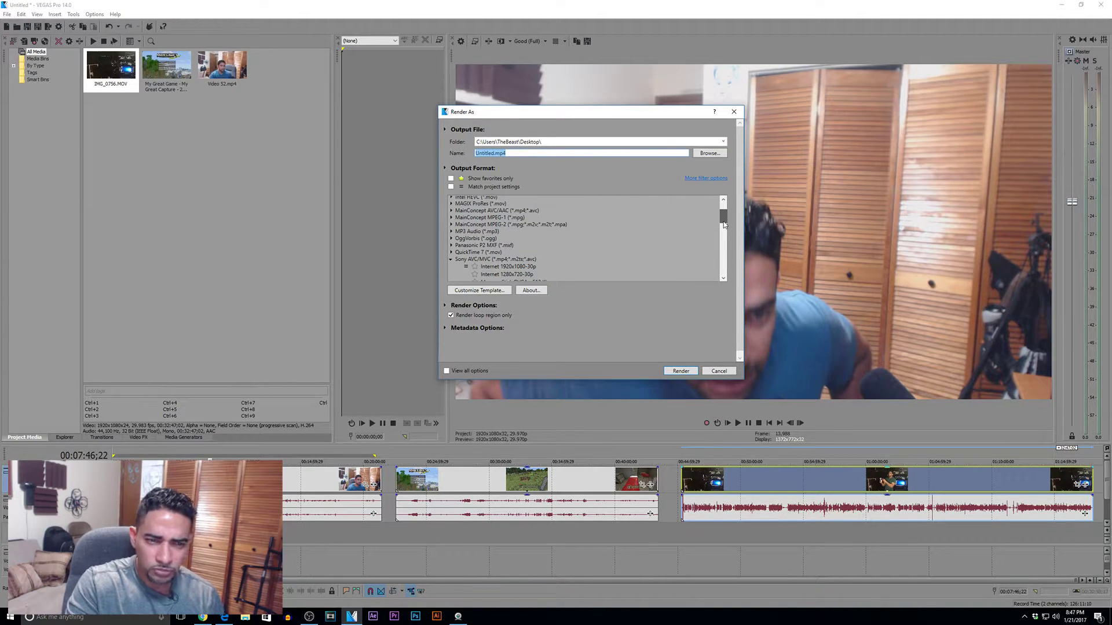
{"action": "scroll", "coordinate": [724, 224], "scroll_direction": "up", "scroll_amount": 1}
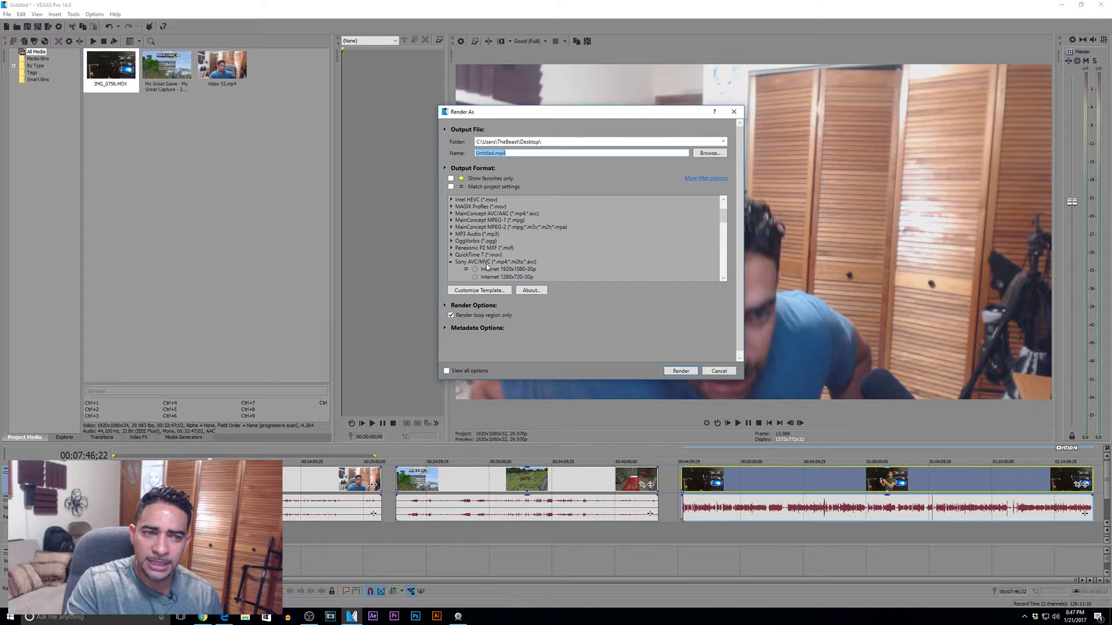
{"action": "left_click_drag", "start_coordinate": [723, 222], "coordinate": [723, 220]}
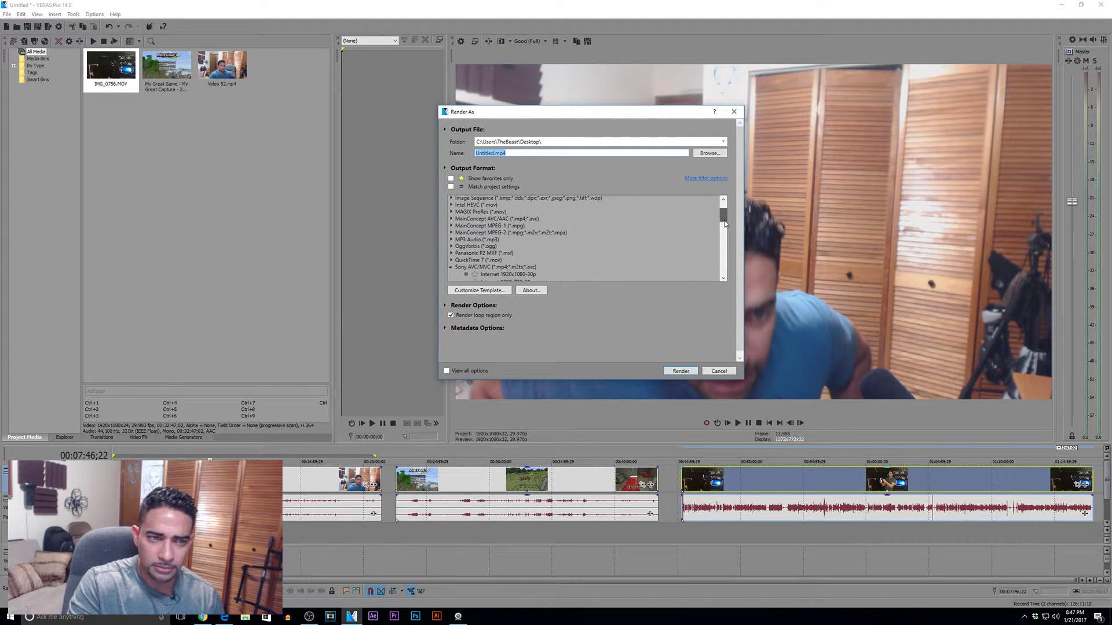
{"action": "left_click", "coordinate": [461, 219]}
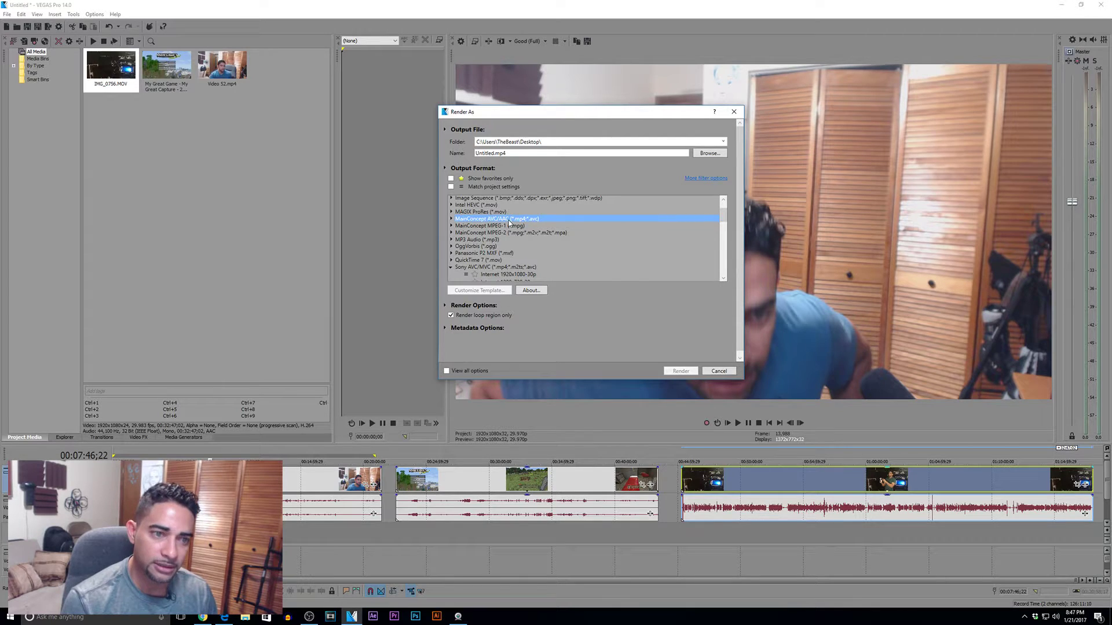
- Pick the Sony AVC/MVC Internet 1920x1080-30p template and customize it
{"action": "scroll", "coordinate": [726, 231], "scroll_direction": "down", "scroll_amount": 3}
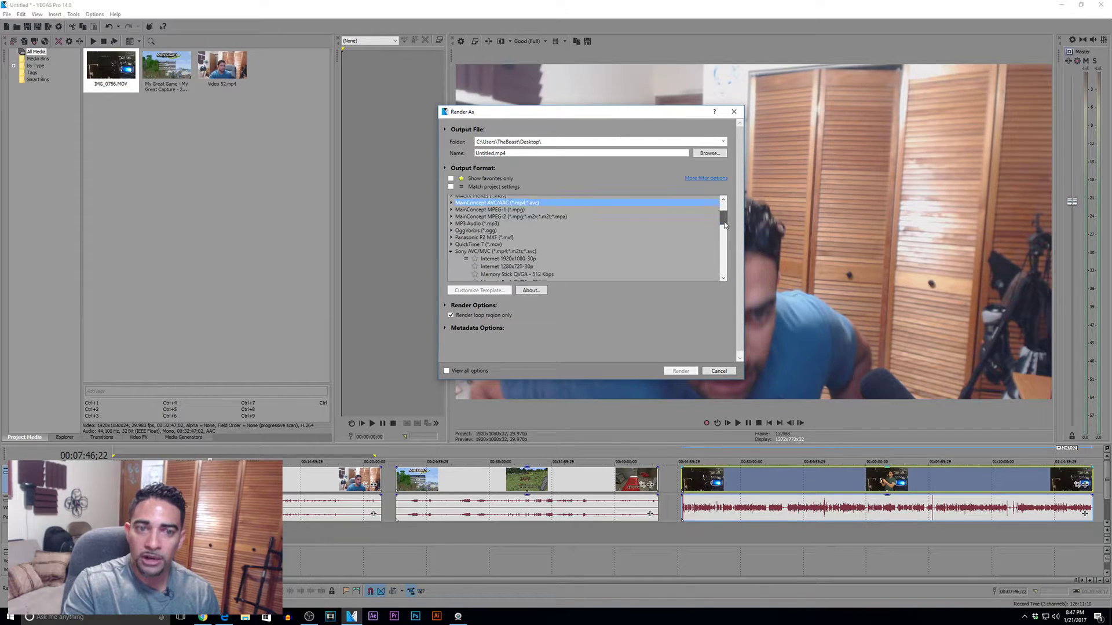
{"action": "scroll", "coordinate": [725, 230], "scroll_direction": "up", "scroll_amount": 3}
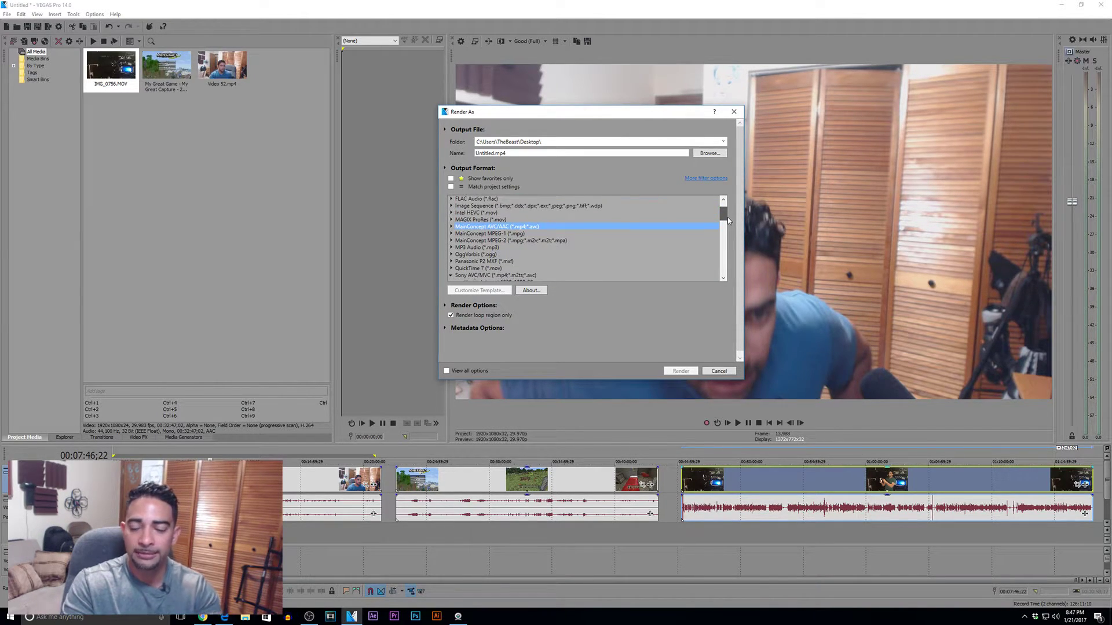
{"action": "scroll", "coordinate": [728, 221], "scroll_direction": "up", "scroll_amount": 1}
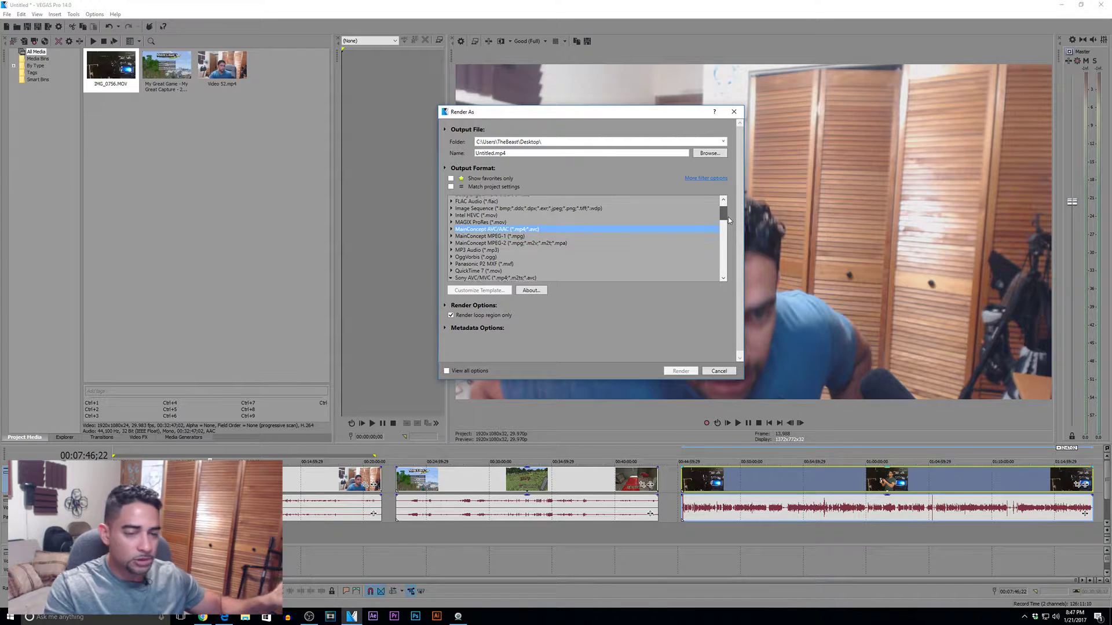
{"action": "left_click_drag", "start_coordinate": [725, 217], "coordinate": [725, 219]}
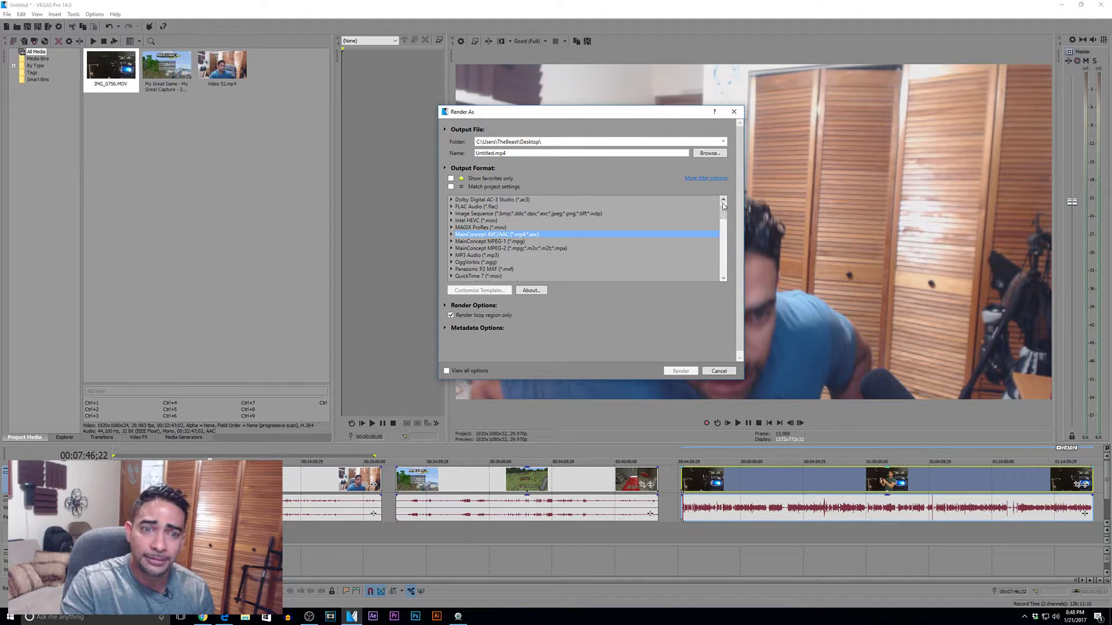
{"action": "scroll", "coordinate": [724, 214], "scroll_direction": "down", "scroll_amount": 2}
{"action": "double_click", "coordinate": [492, 241]}
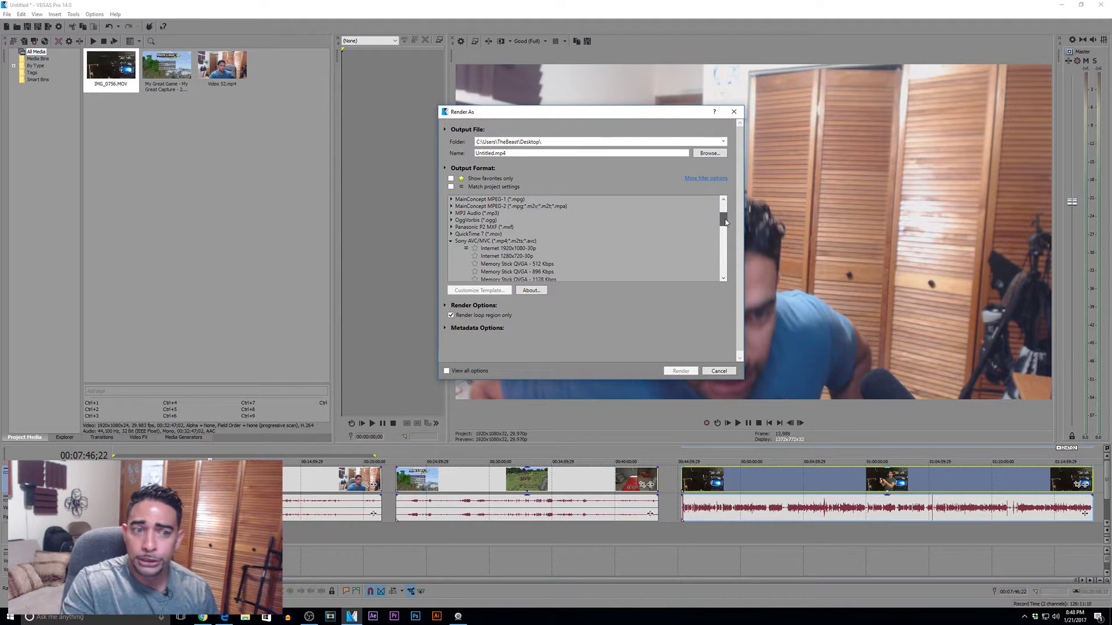
{"action": "left_click", "coordinate": [497, 249]}
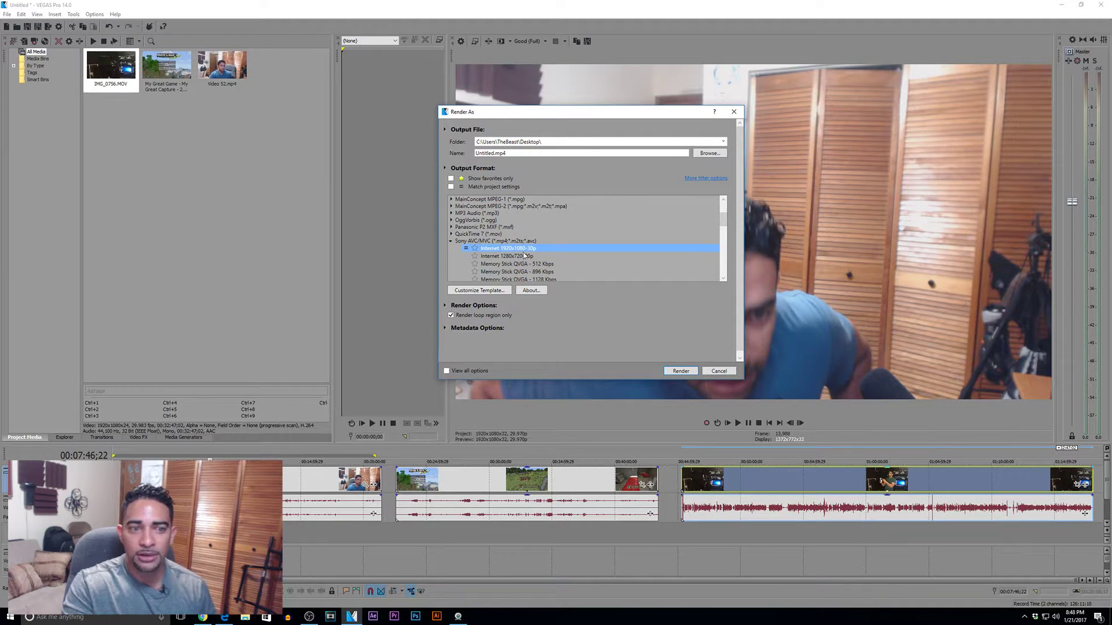
{"action": "left_click", "coordinate": [489, 291]}
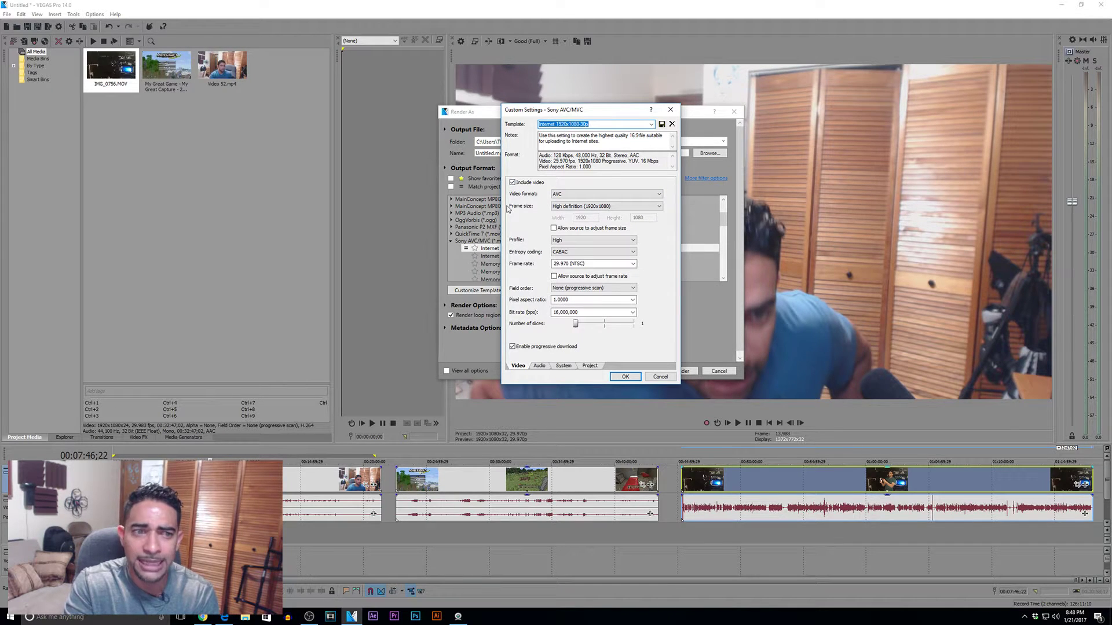
- Keep AVC as the video format and set the frame size to High definition 1920x1080
{"action": "left_click", "coordinate": [556, 195]}
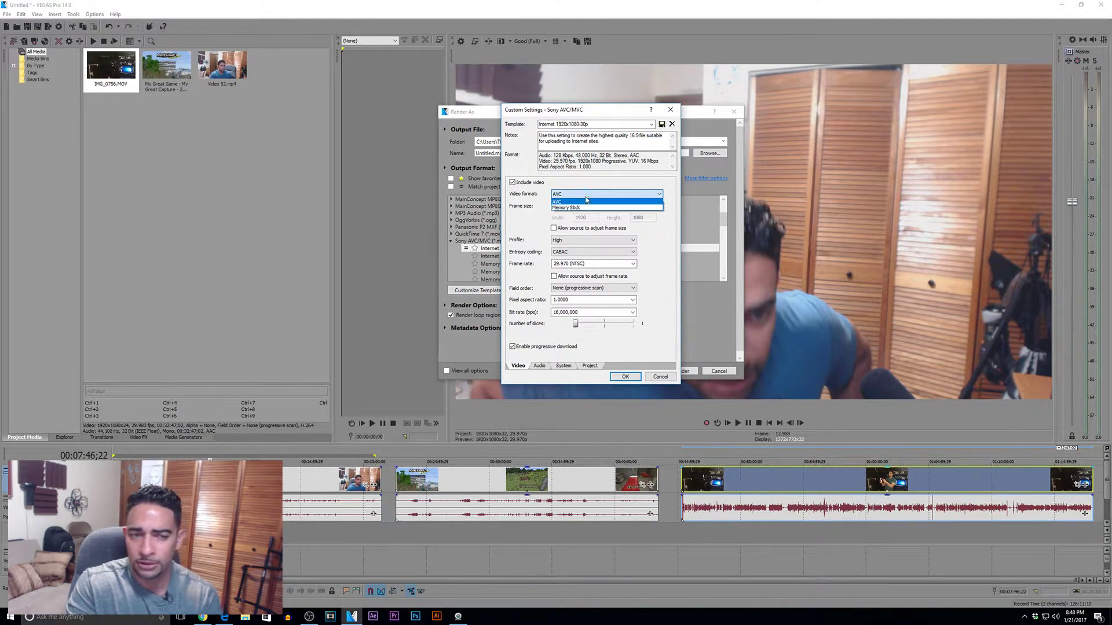
{"action": "left_click", "coordinate": [582, 201]}
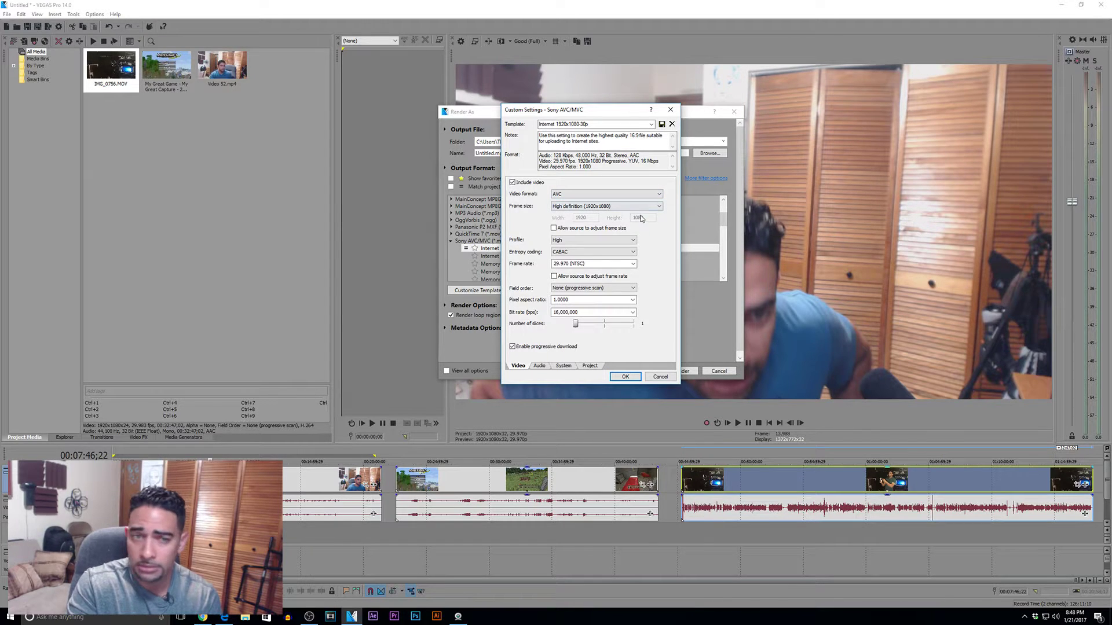
{"action": "left_click", "coordinate": [592, 208]}
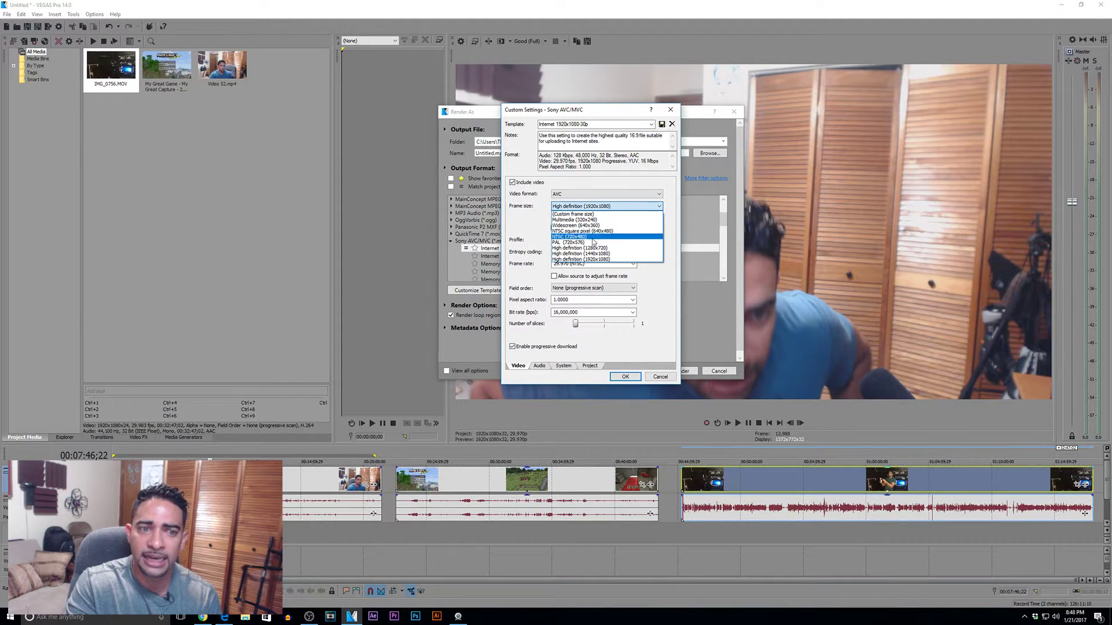
{"action": "left_click", "coordinate": [581, 215]}
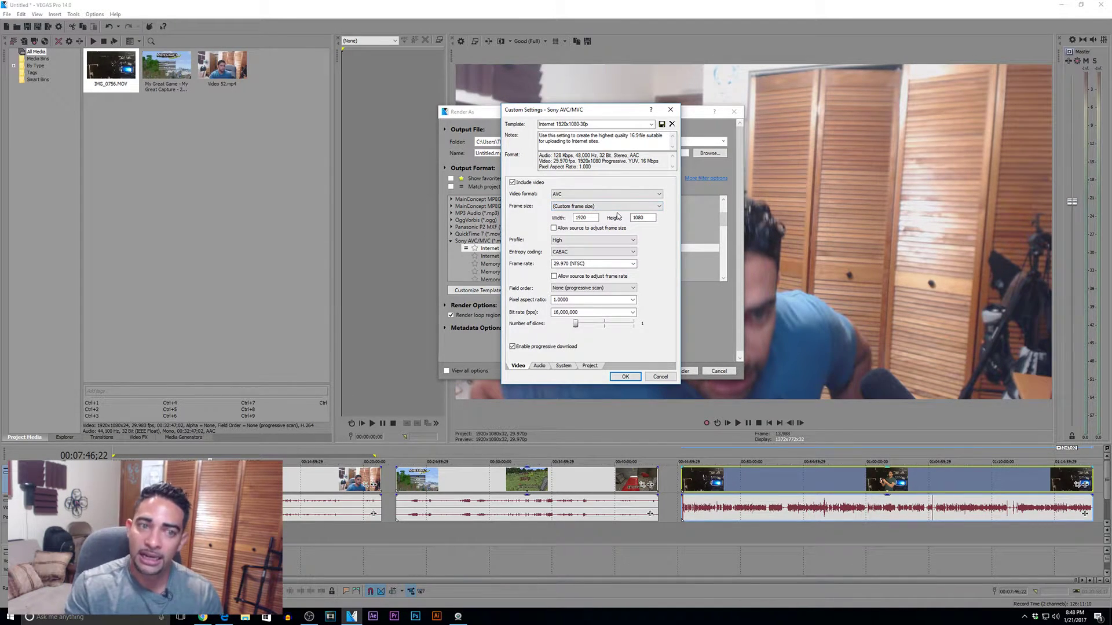
{"action": "left_click", "coordinate": [571, 206]}
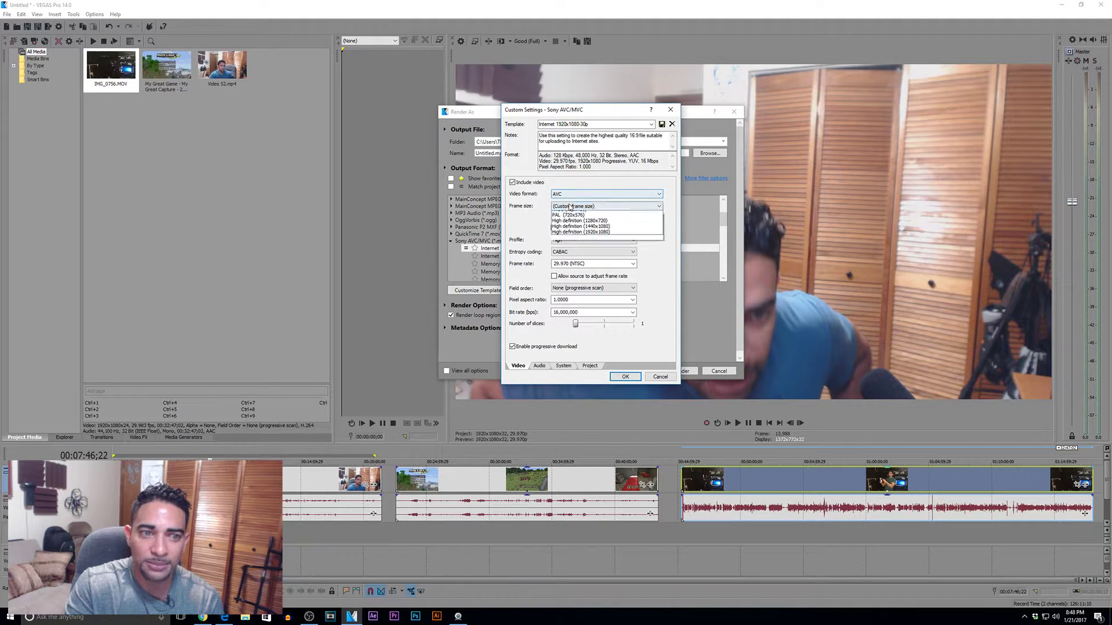
{"action": "left_click", "coordinate": [570, 259]}
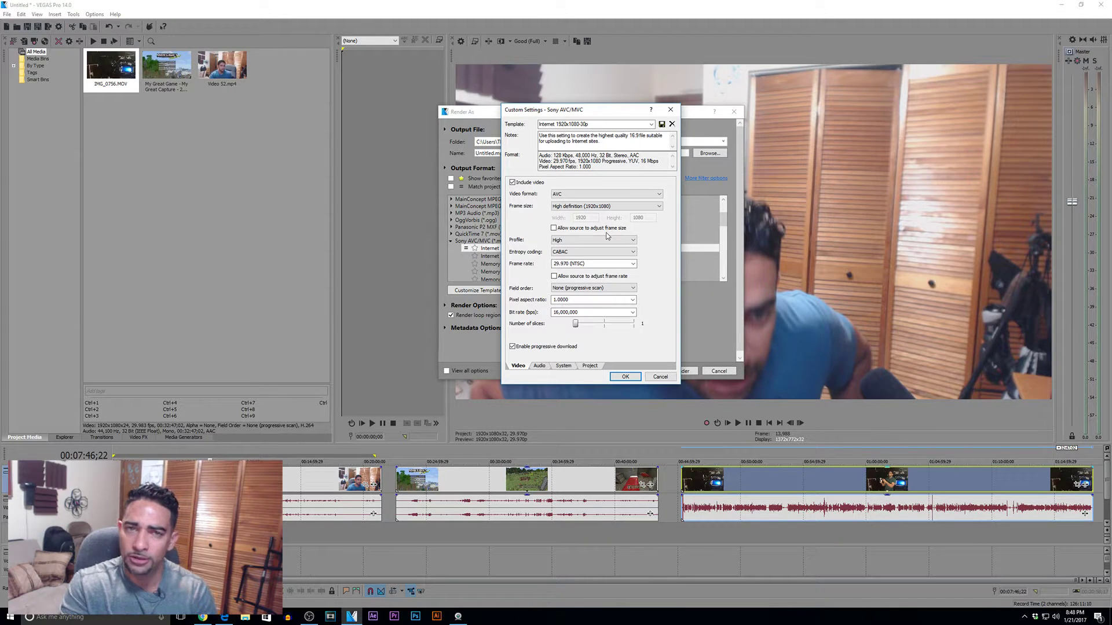
- Confirm High profile, CABAC entropy, progressive field order and 1.0000 pixel aspect
{"action": "left_click", "coordinate": [576, 240]}
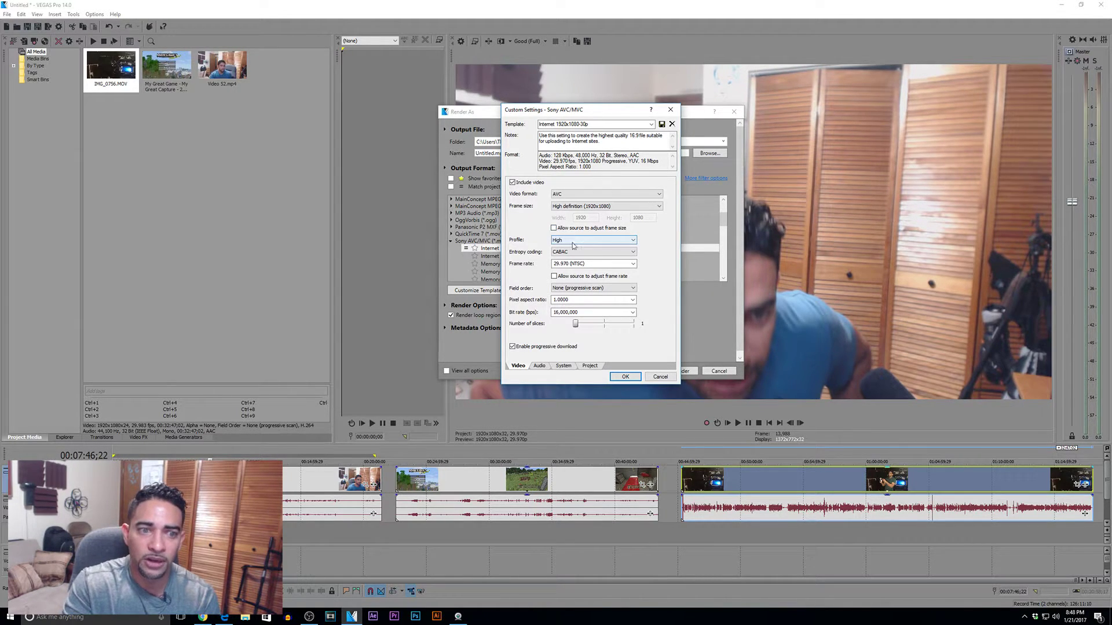
{"action": "left_click", "coordinate": [572, 247]}
{"action": "left_click", "coordinate": [574, 252]}
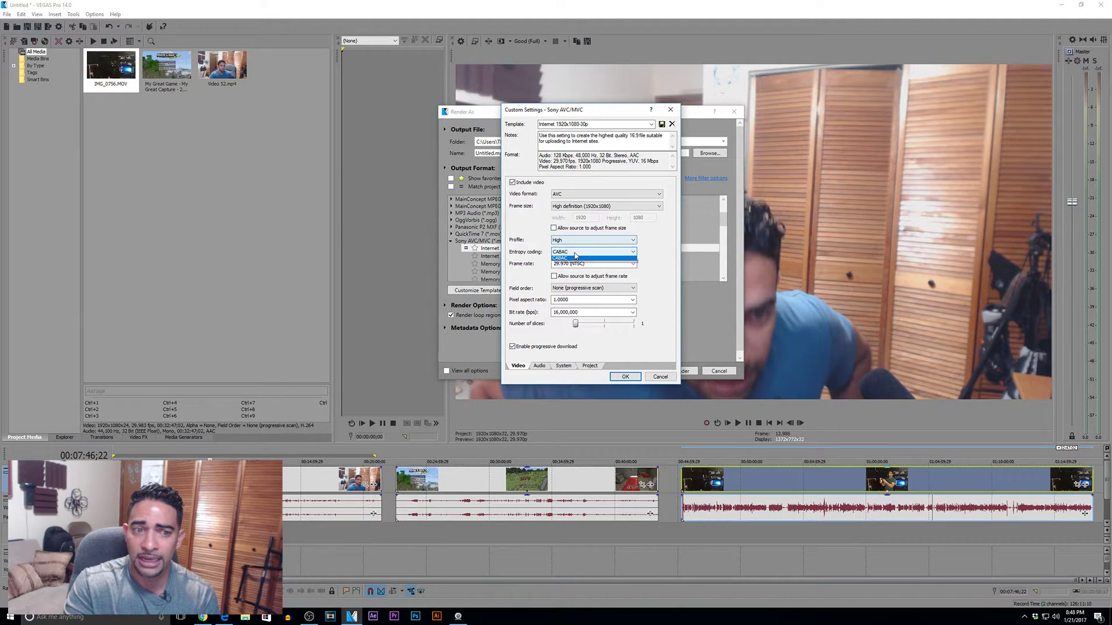
{"action": "left_click", "coordinate": [576, 259]}
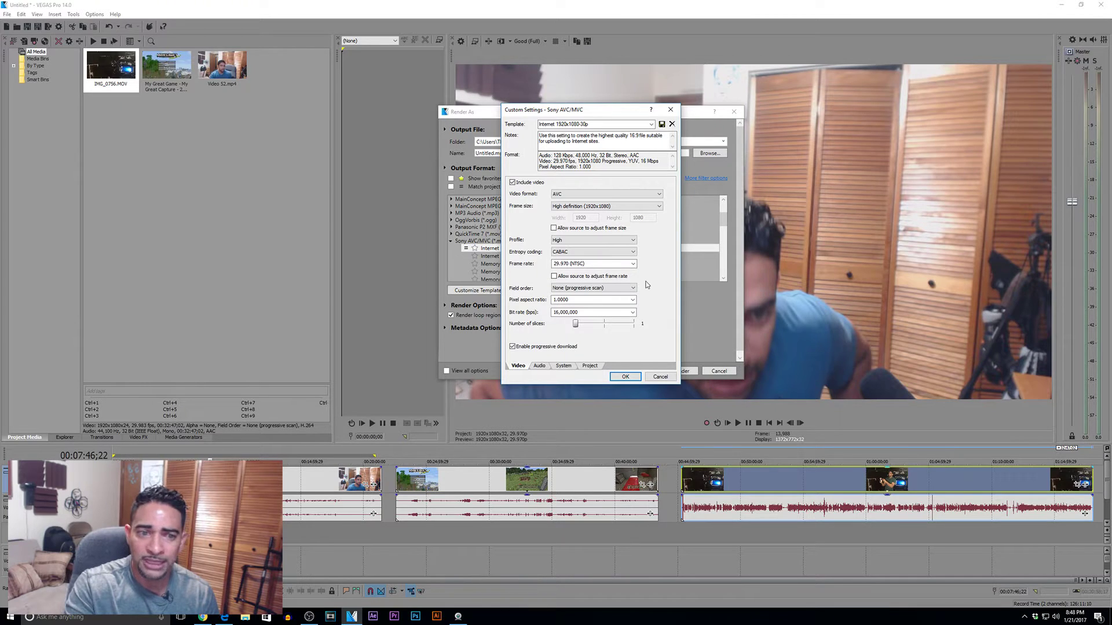
{"action": "left_click", "coordinate": [577, 289]}
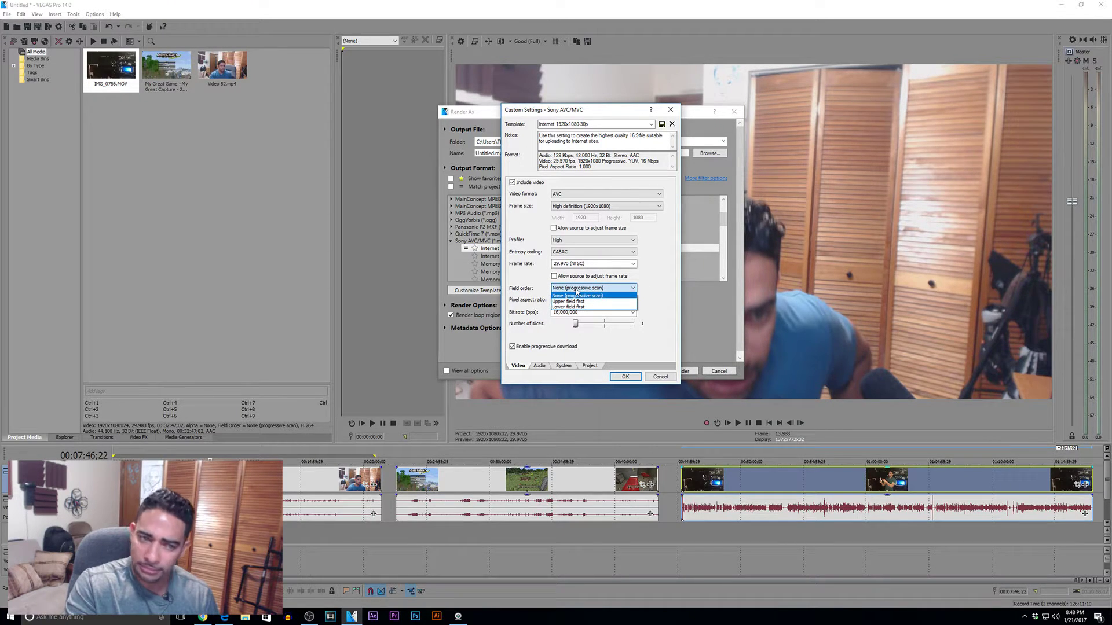
{"action": "left_click", "coordinate": [576, 294]}
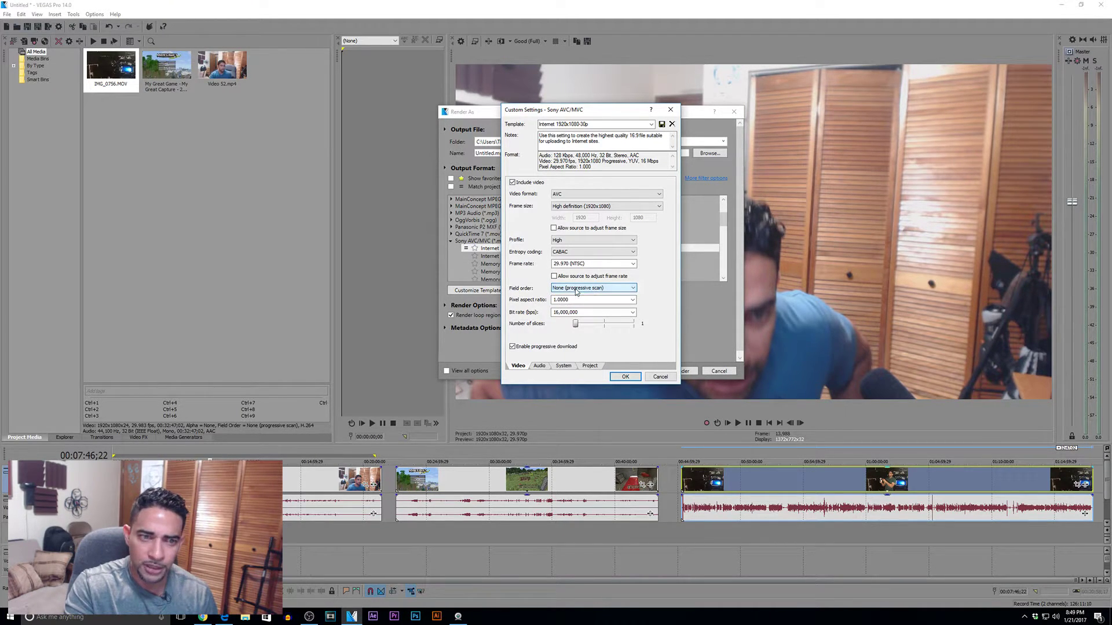
{"action": "left_click", "coordinate": [594, 298]}
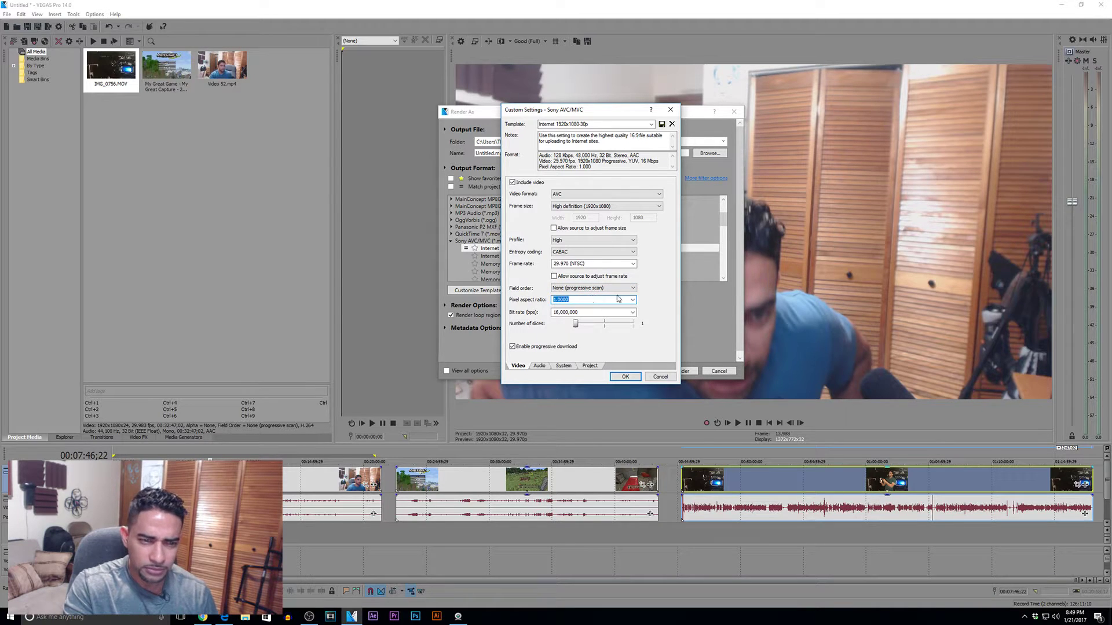
{"action": "left_click", "coordinate": [633, 300]}
{"action": "left_click", "coordinate": [633, 302]}
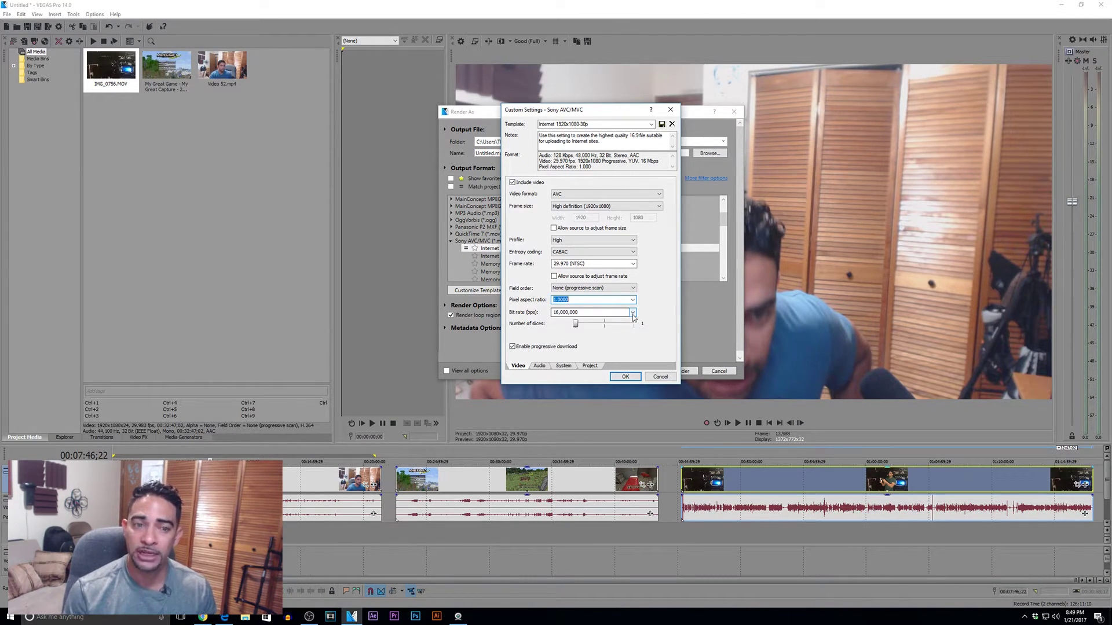
- Choose 25,999,360 bps from the video bit rate presets, then view the AAC audio settings
{"action": "left_click", "coordinate": [633, 313]}
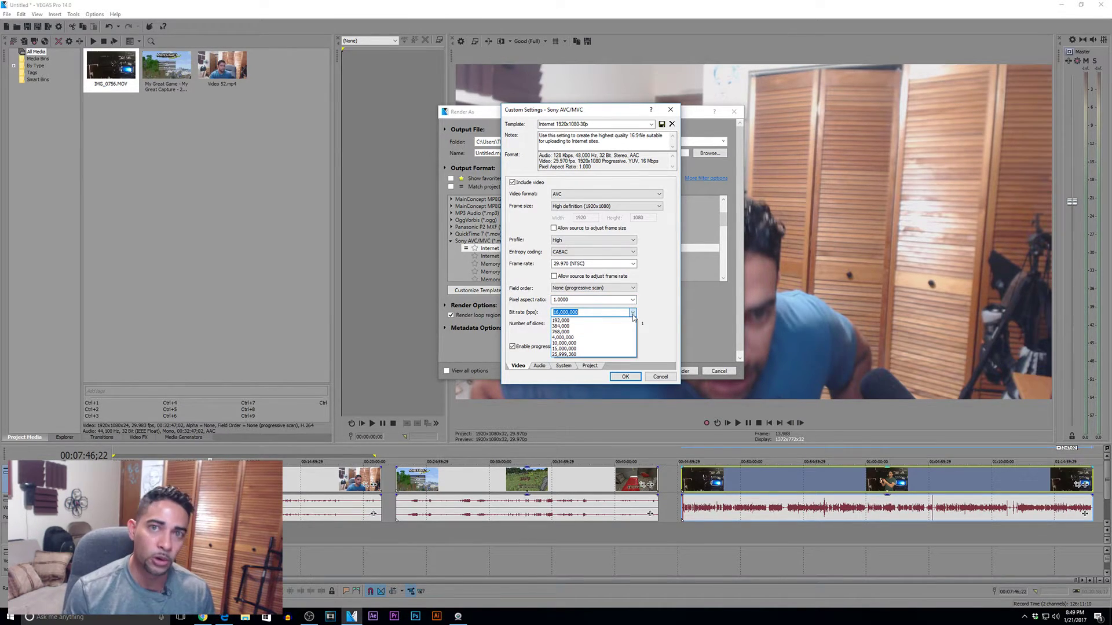
{"action": "left_click", "coordinate": [652, 309]}
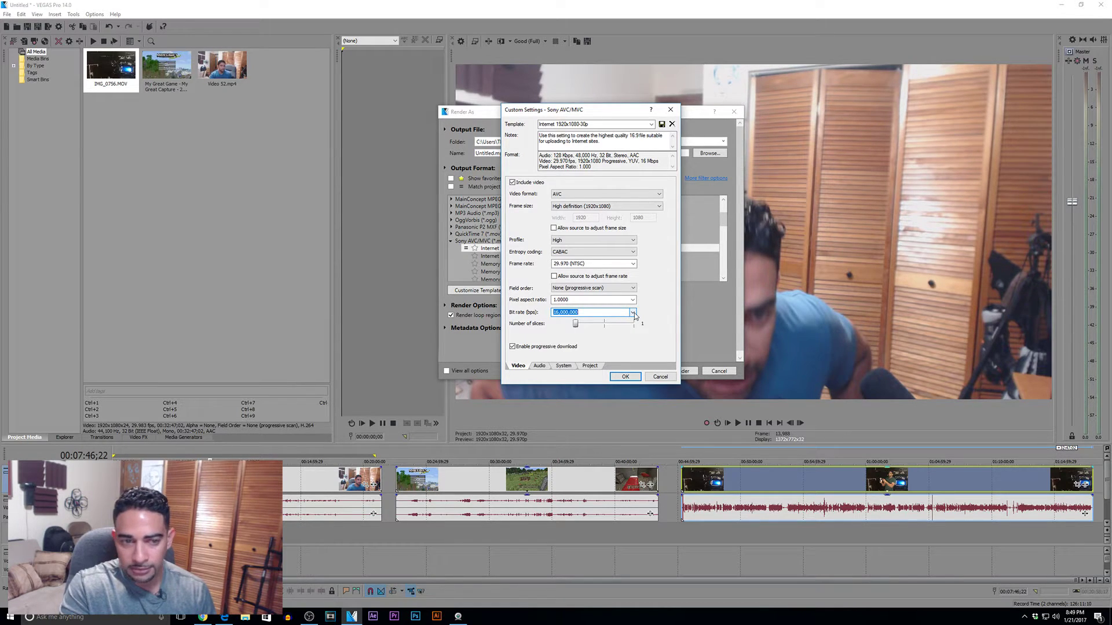
{"action": "left_click", "coordinate": [632, 312]}
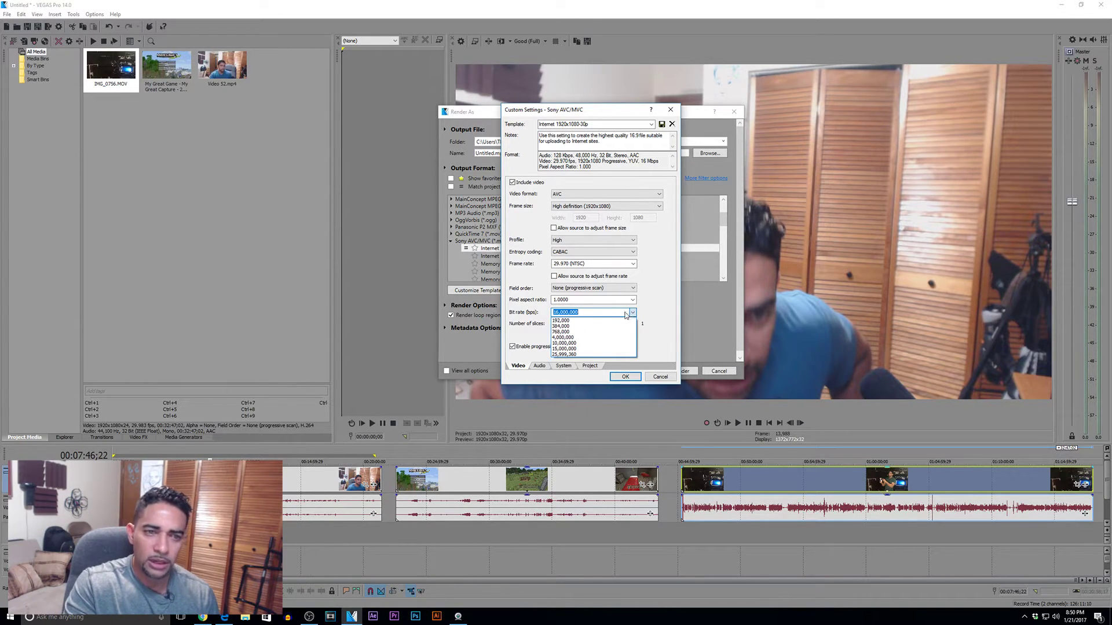
{"action": "left_click", "coordinate": [602, 311]}
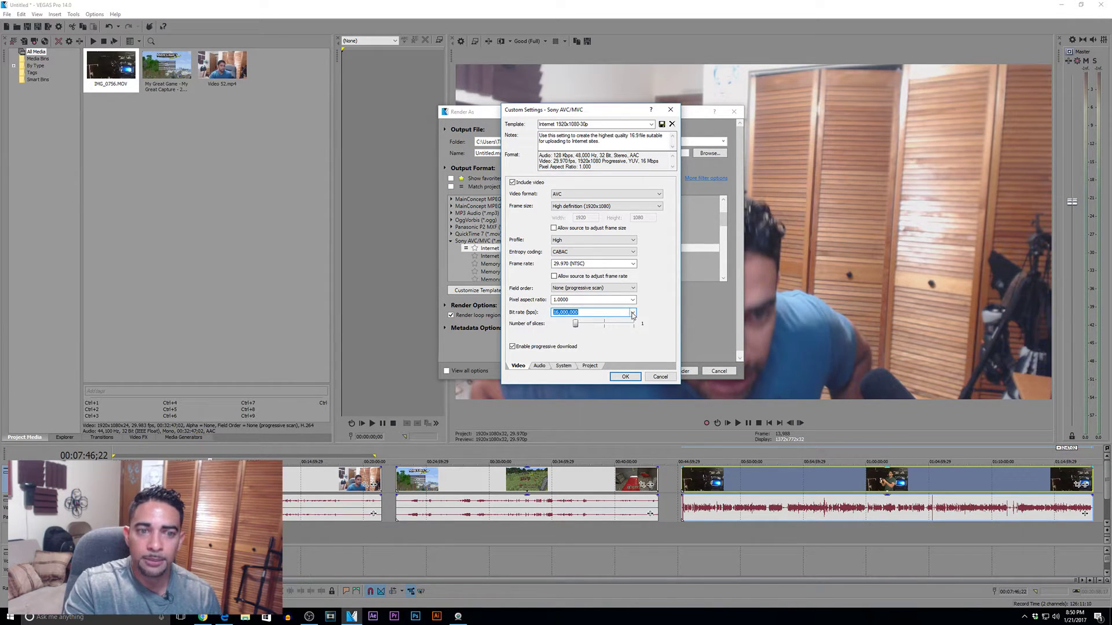
{"action": "left_click", "coordinate": [632, 312]}
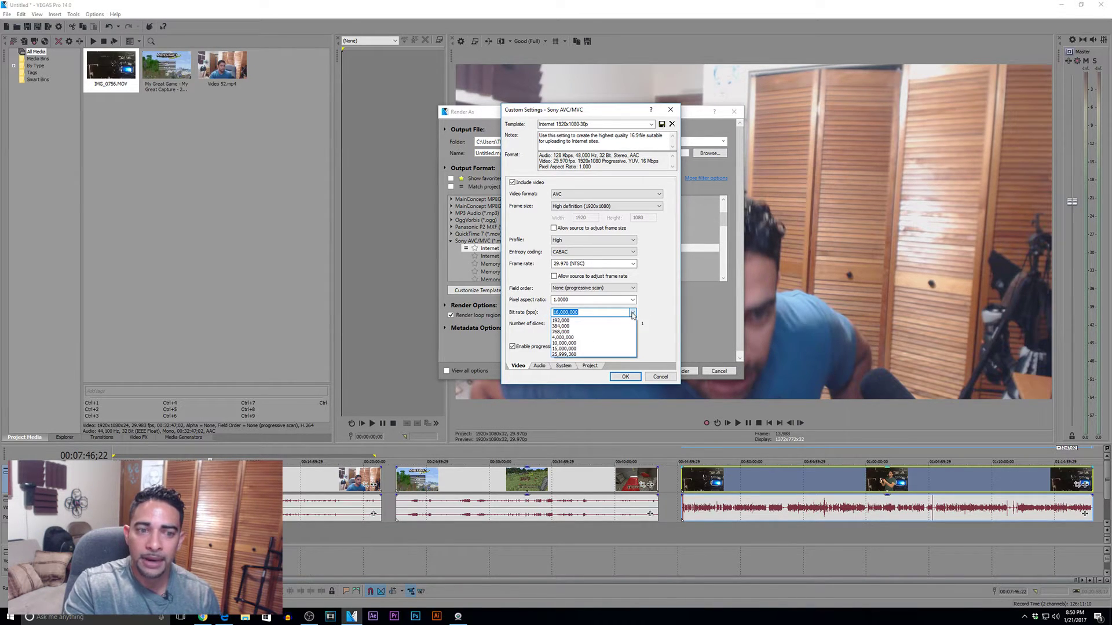
{"action": "left_click", "coordinate": [575, 354]}
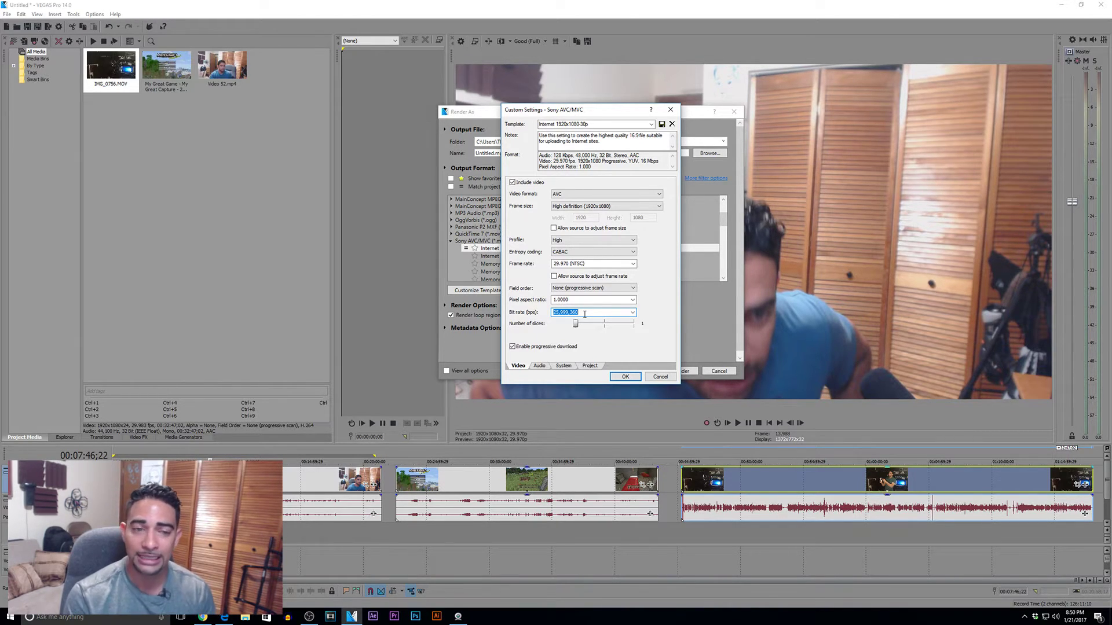
{"action": "left_click", "coordinate": [540, 366]}
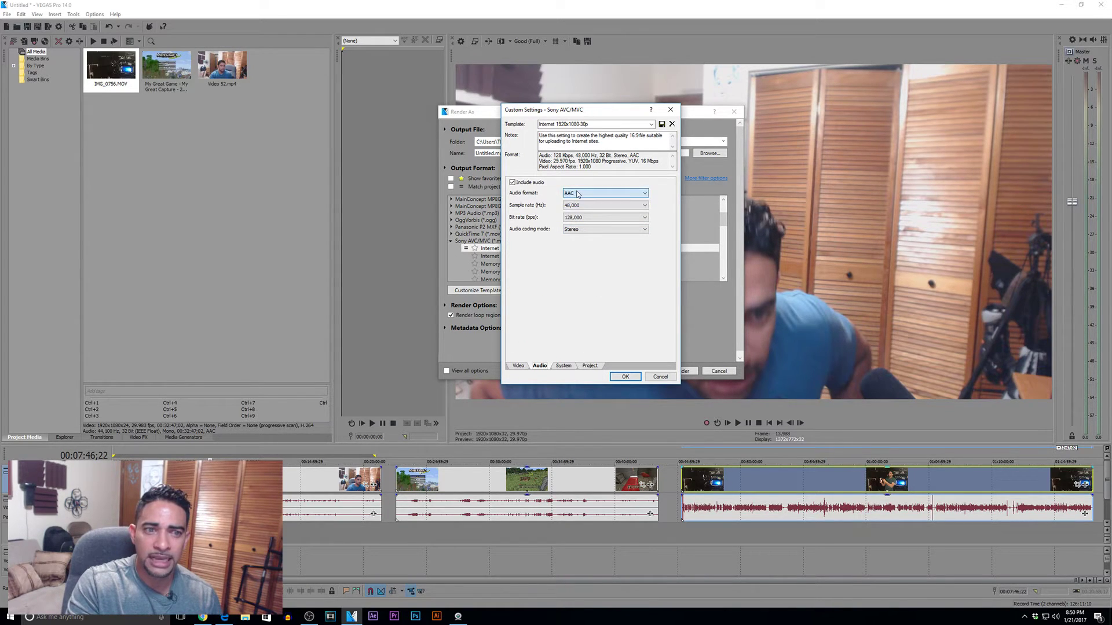
{"action": "left_click", "coordinate": [573, 206]}
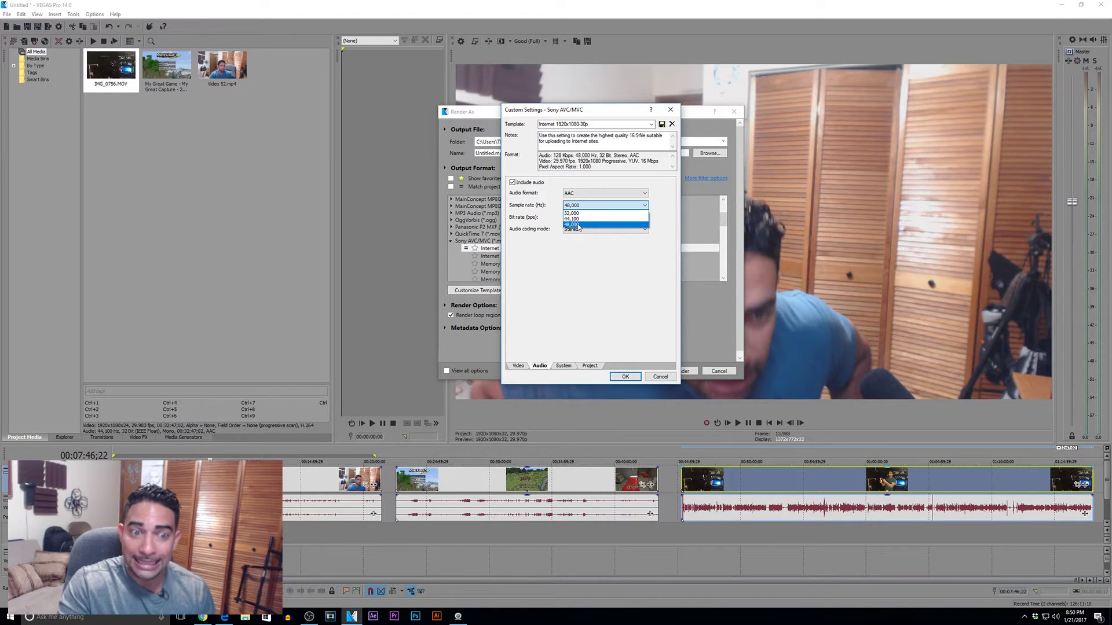
{"action": "left_click", "coordinate": [570, 225]}
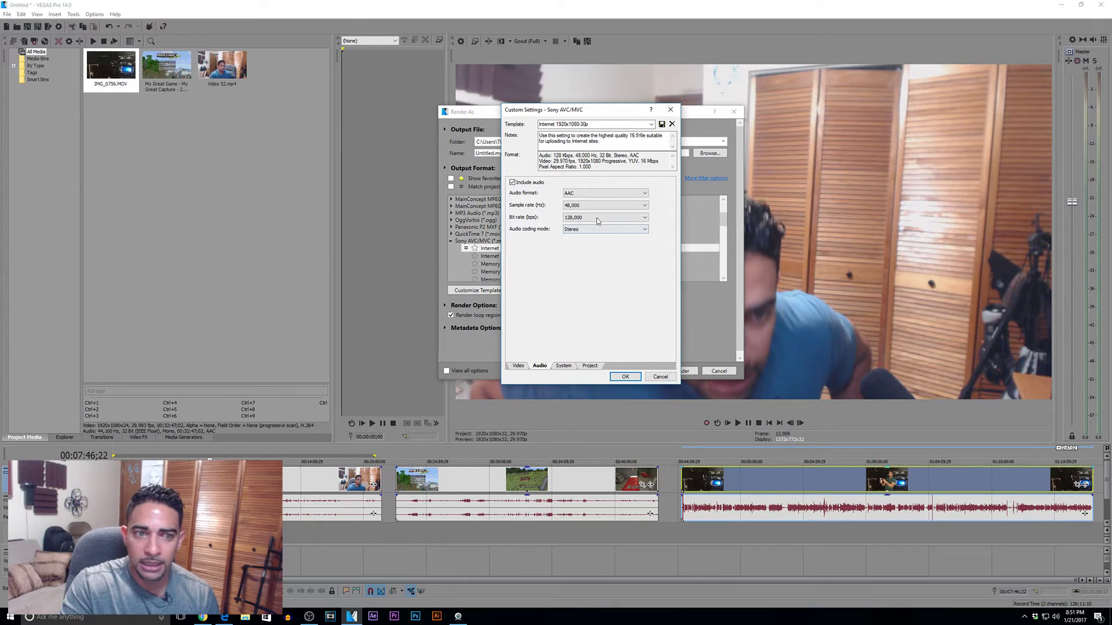
{"action": "left_click", "coordinate": [597, 219]}
{"action": "left_click", "coordinate": [569, 218]}
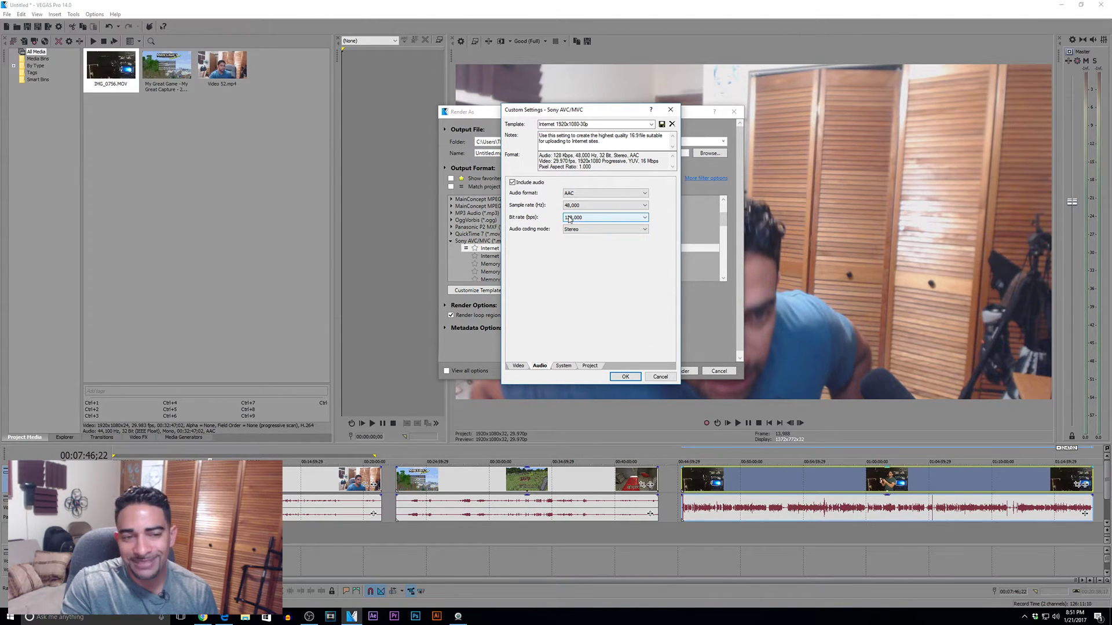
{"action": "left_click", "coordinate": [569, 219]}
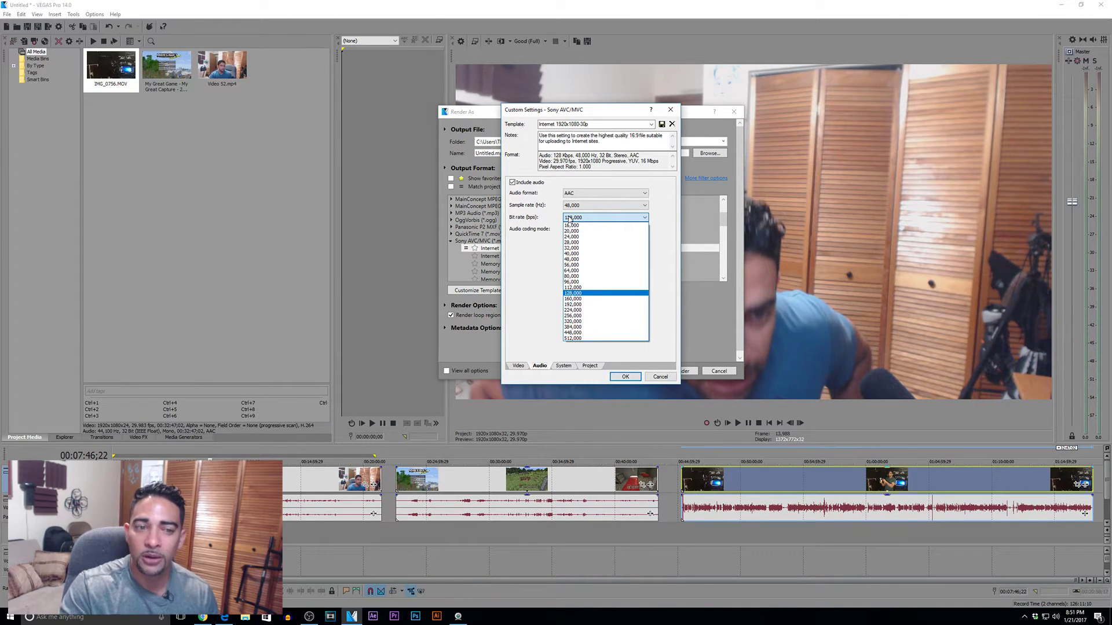
{"action": "left_click", "coordinate": [660, 376]}
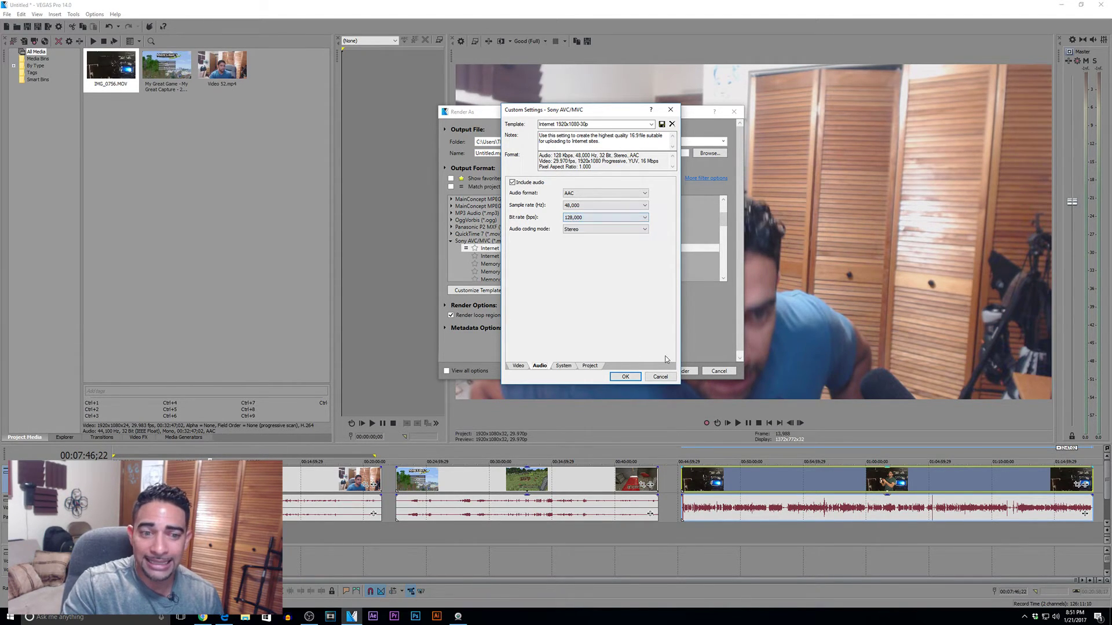
{"action": "left_click", "coordinate": [660, 376]}
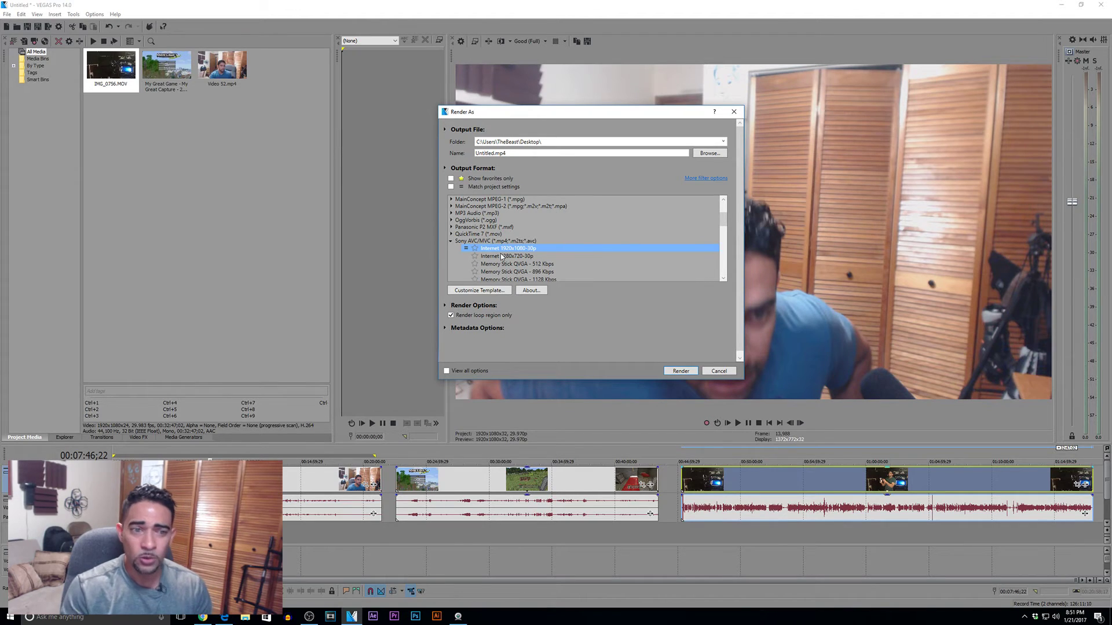
- Reopen the template's Custom Settings and cancel them without saving
{"action": "left_click", "coordinate": [476, 290]}
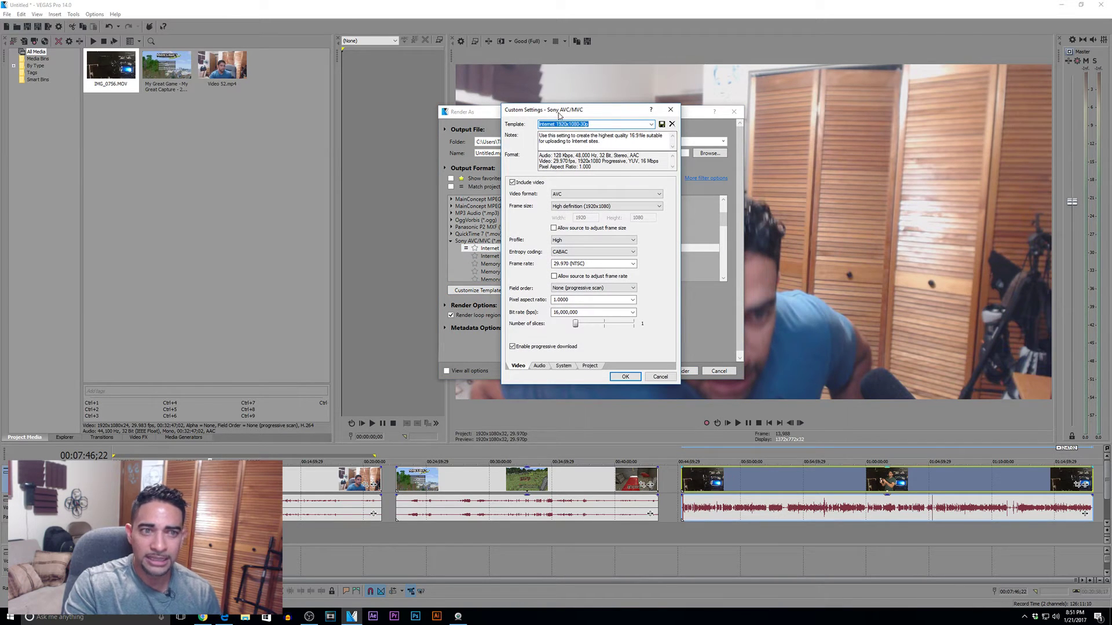
{"action": "type", "text": "rfwd"}
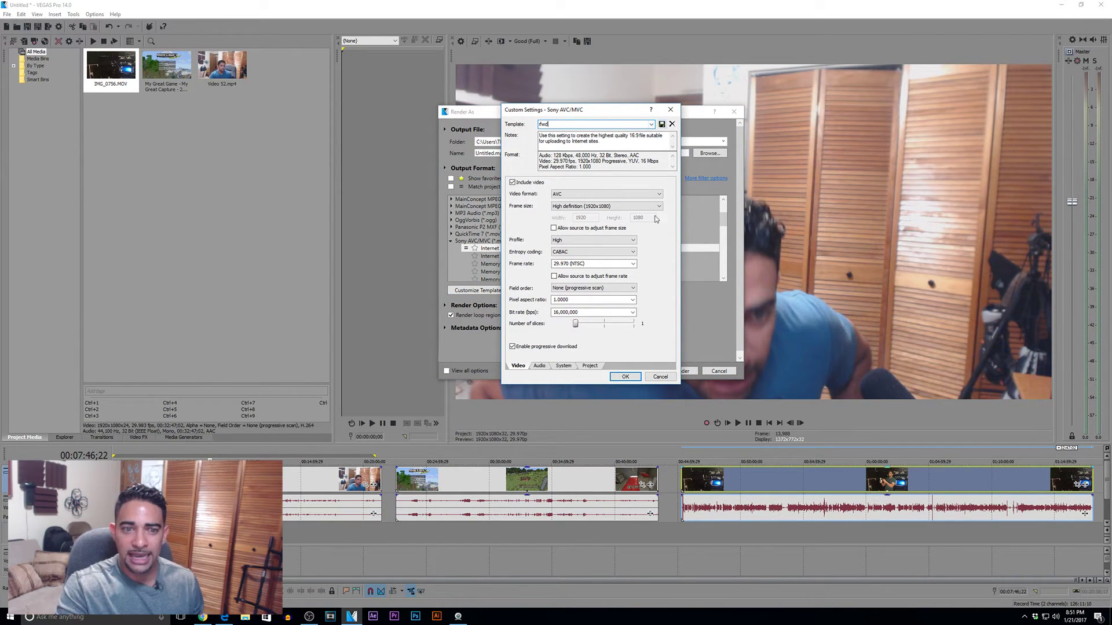
{"action": "left_click", "coordinate": [665, 378]}
- Close the Render As window and bring up Project Video Properties again
{"action": "left_click", "coordinate": [733, 111]}
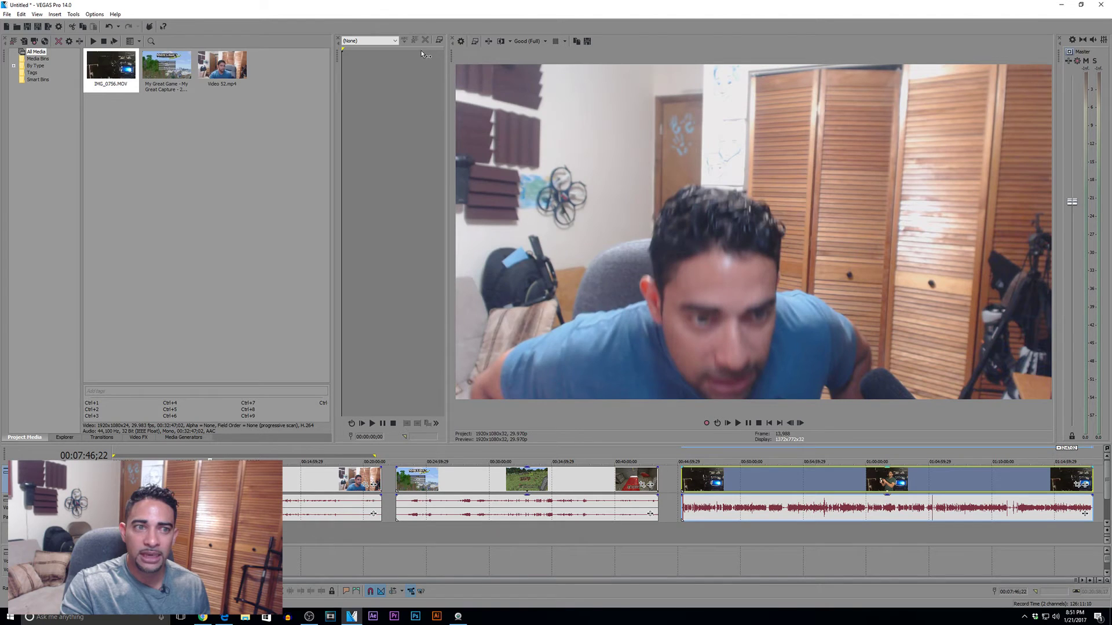
{"action": "left_click", "coordinate": [461, 43]}
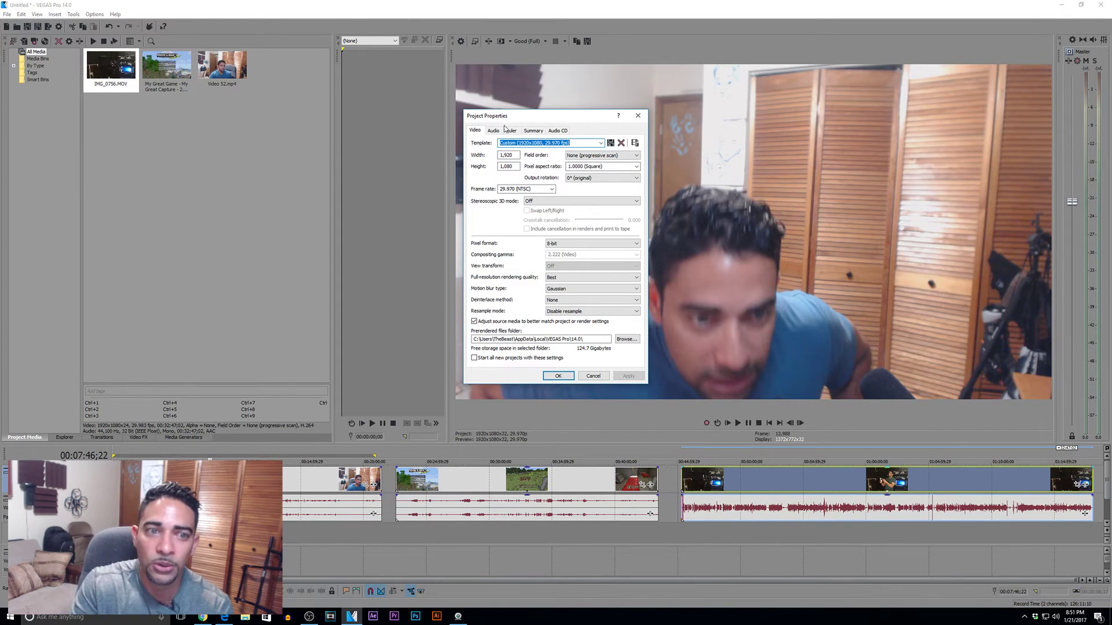